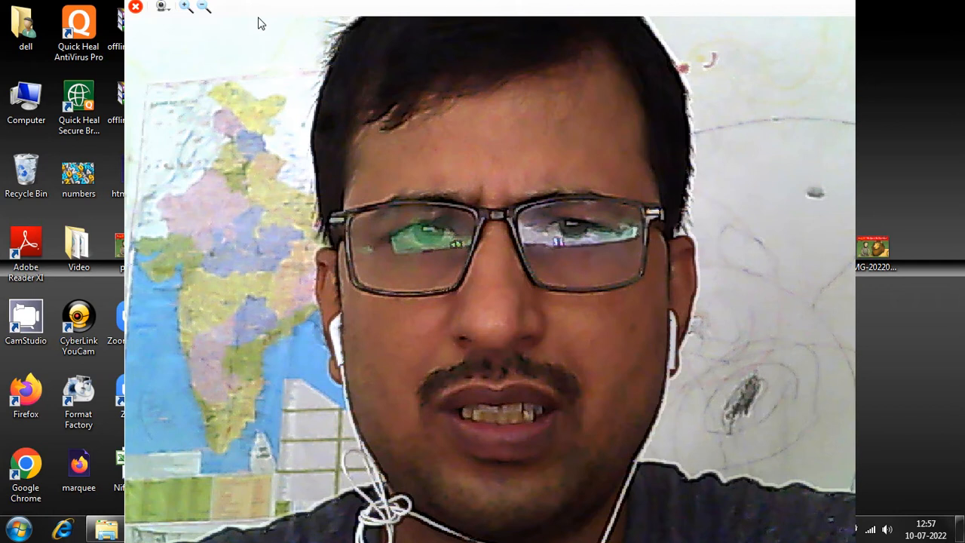
{"action": "left_click_drag", "start_coordinate": [258, 23], "coordinate": [637, 151]}
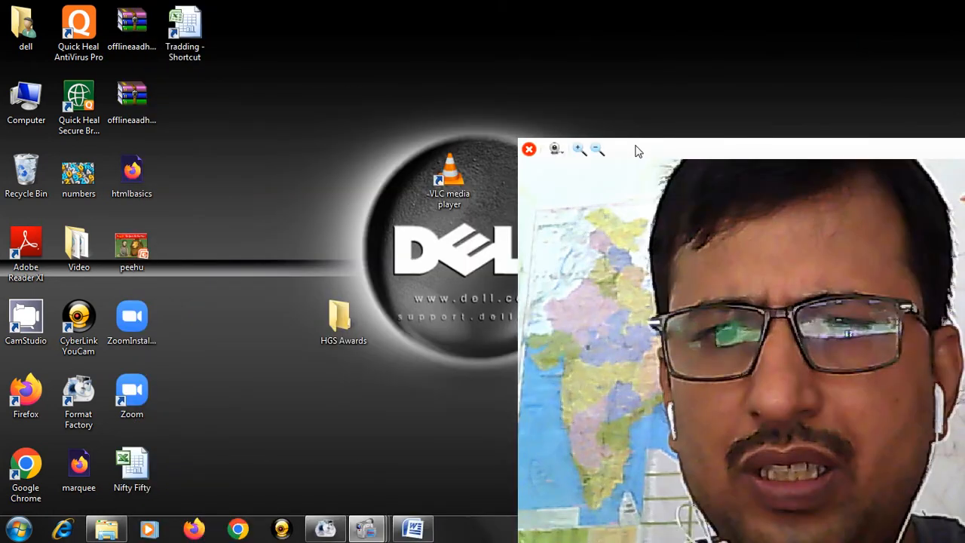
{"action": "left_click_drag", "start_coordinate": [637, 150], "coordinate": [727, 200]}
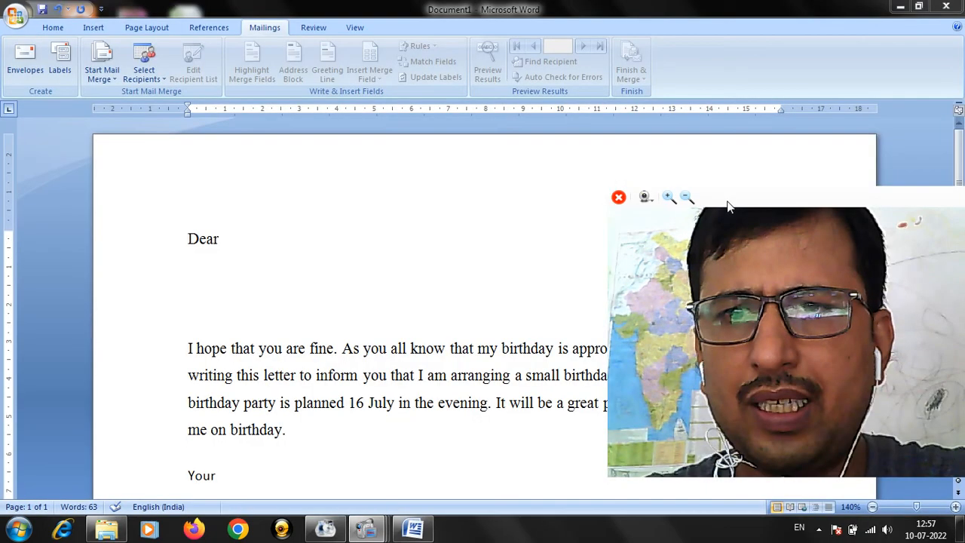
{"action": "left_click_drag", "start_coordinate": [729, 205], "coordinate": [779, 251]}
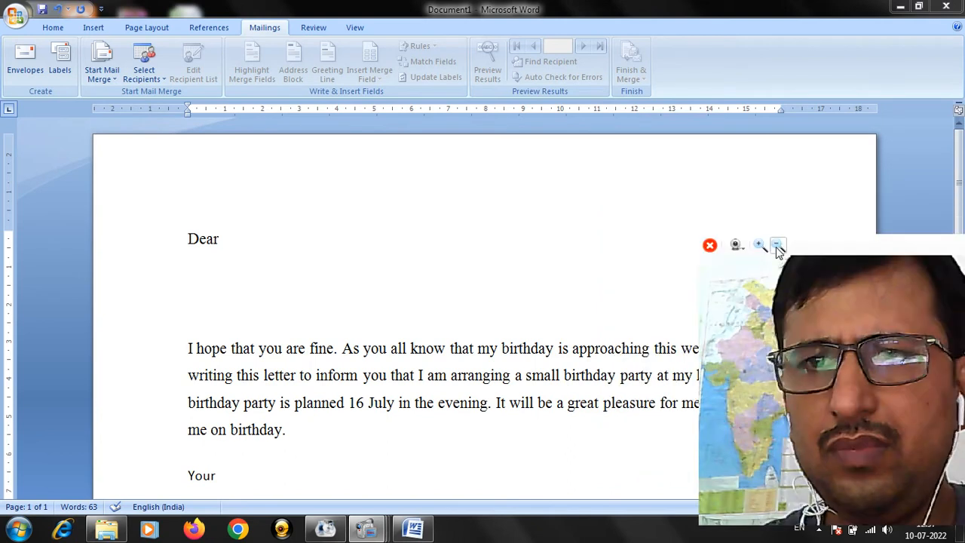
{"action": "left_click", "coordinate": [777, 245]}
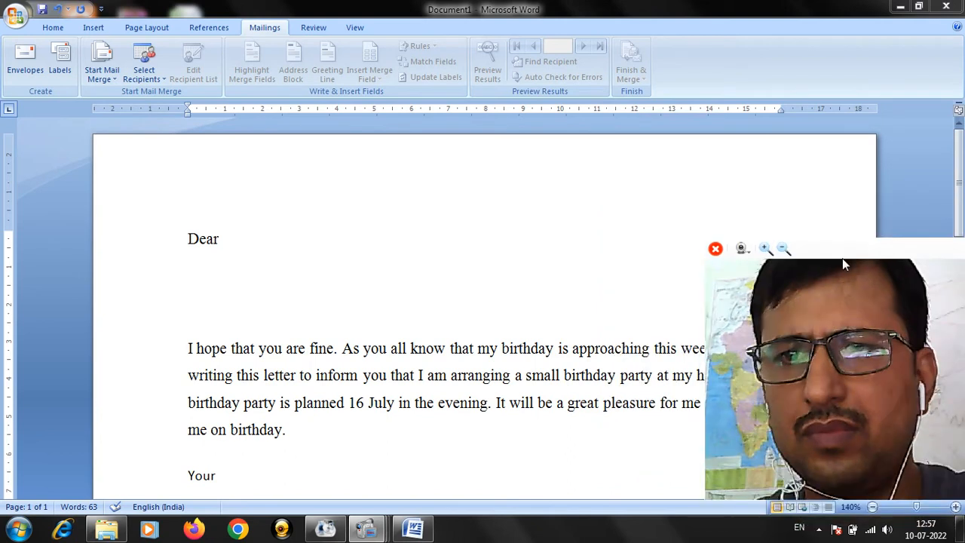
{"action": "left_click_drag", "start_coordinate": [843, 259], "coordinate": [904, 299]}
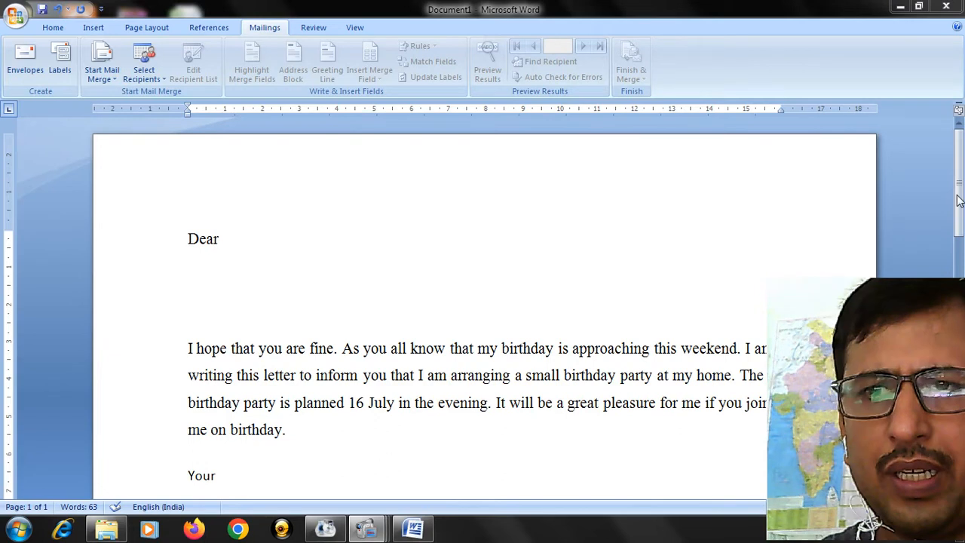
{"action": "left_click_drag", "start_coordinate": [959, 200], "coordinate": [964, 226]}
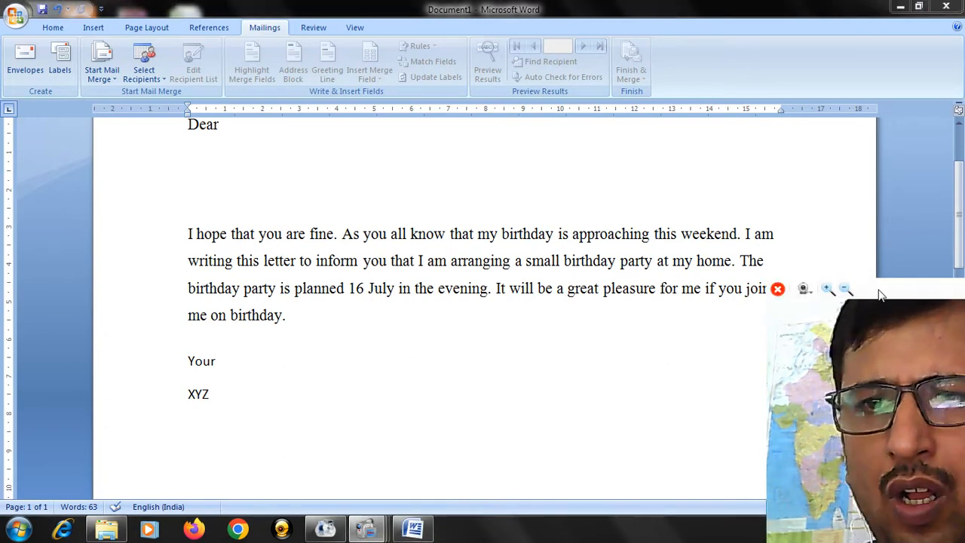
{"action": "left_click", "coordinate": [827, 289]}
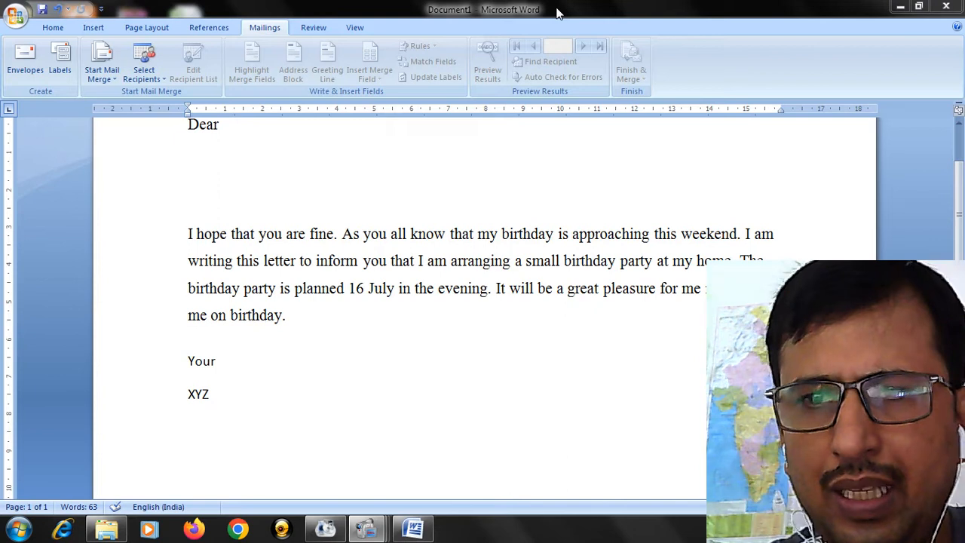
{"action": "scroll", "coordinate": [962, 180], "scroll_direction": "up", "scroll_amount": 2}
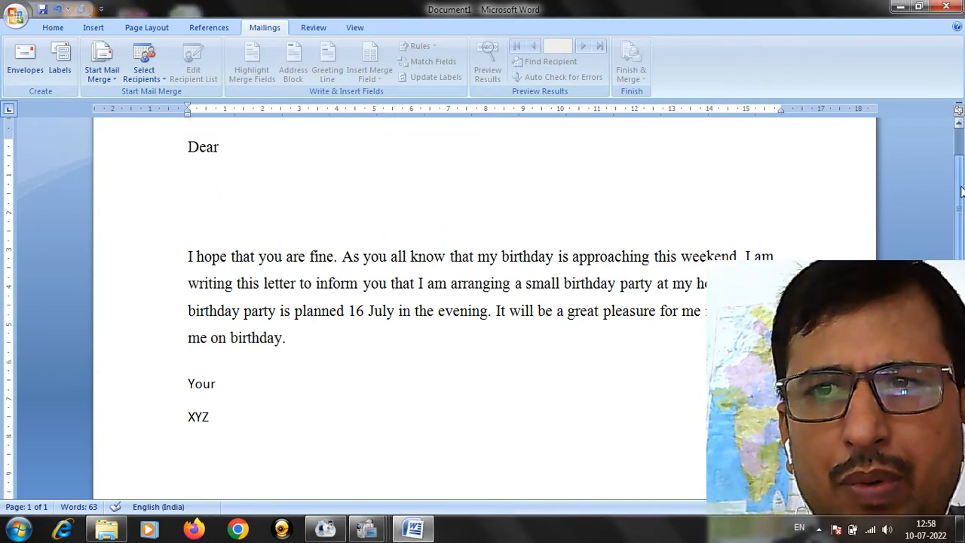
{"action": "scroll", "coordinate": [961, 180], "scroll_direction": "down", "scroll_amount": 1}
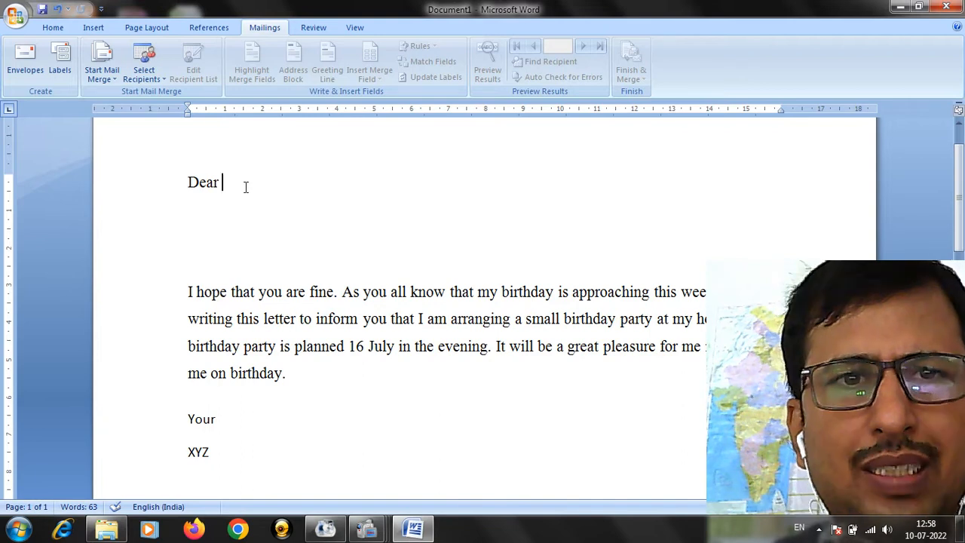
{"action": "scroll", "coordinate": [231, 173], "scroll_direction": "up", "scroll_amount": 1}
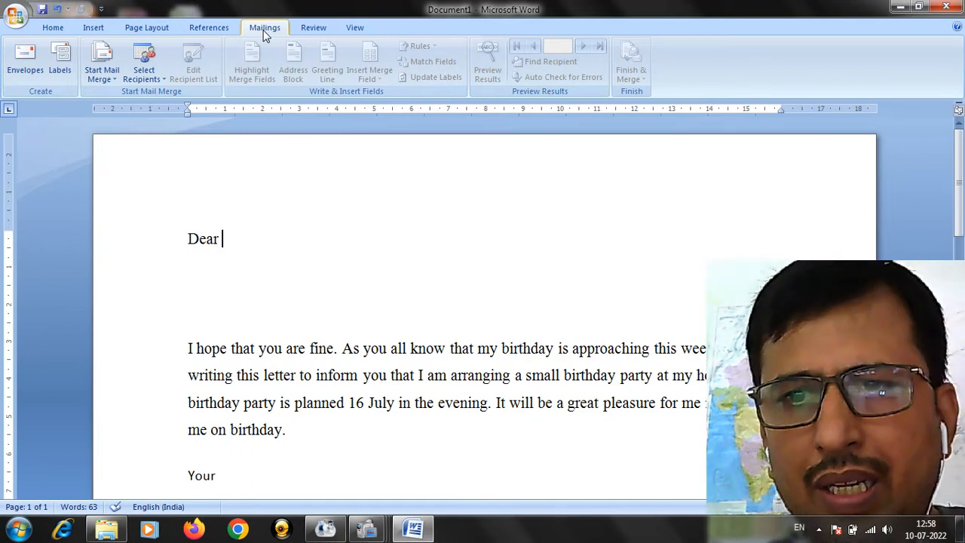
- Set the mail merge document type to Letters and start a new typed recipient list
{"action": "left_click", "coordinate": [111, 81]}
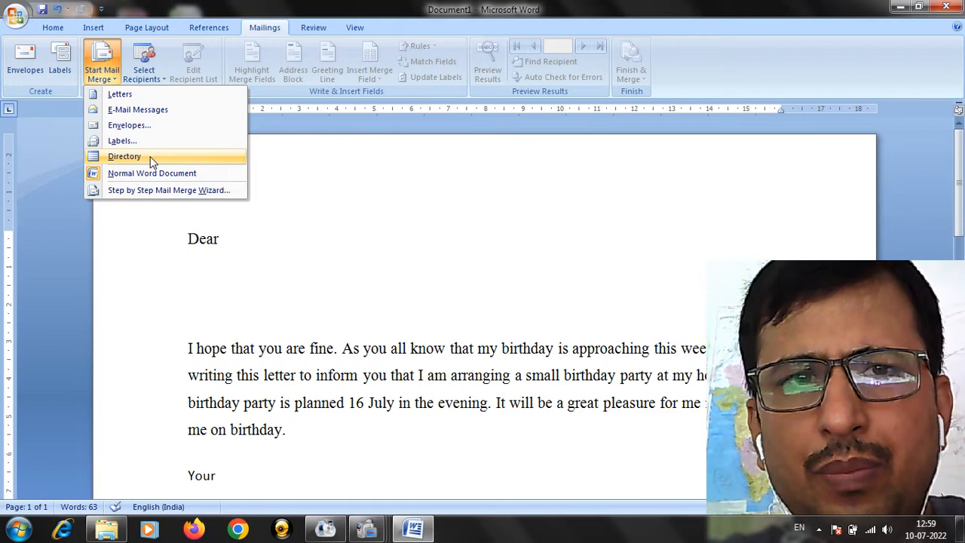
{"action": "left_click", "coordinate": [120, 95]}
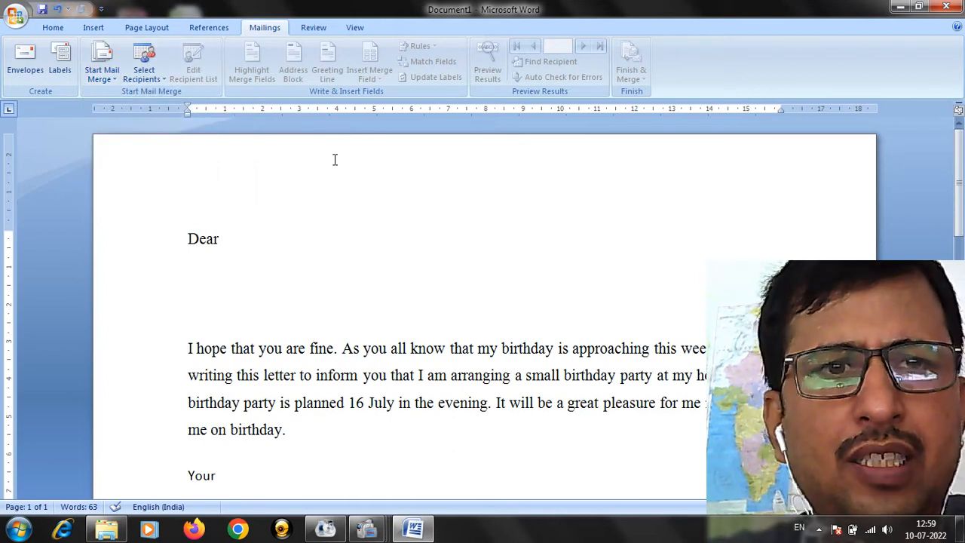
{"action": "left_click", "coordinate": [160, 78]}
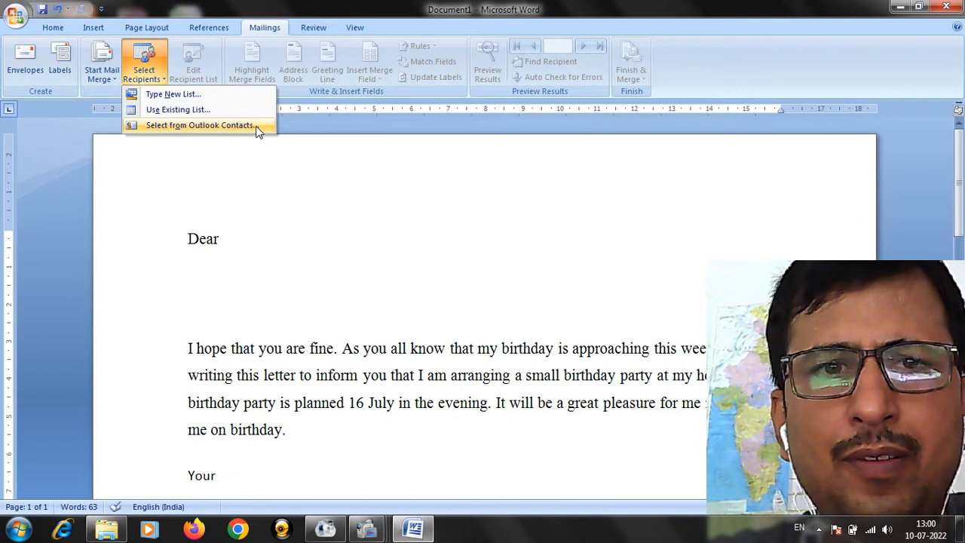
{"action": "left_click", "coordinate": [185, 94]}
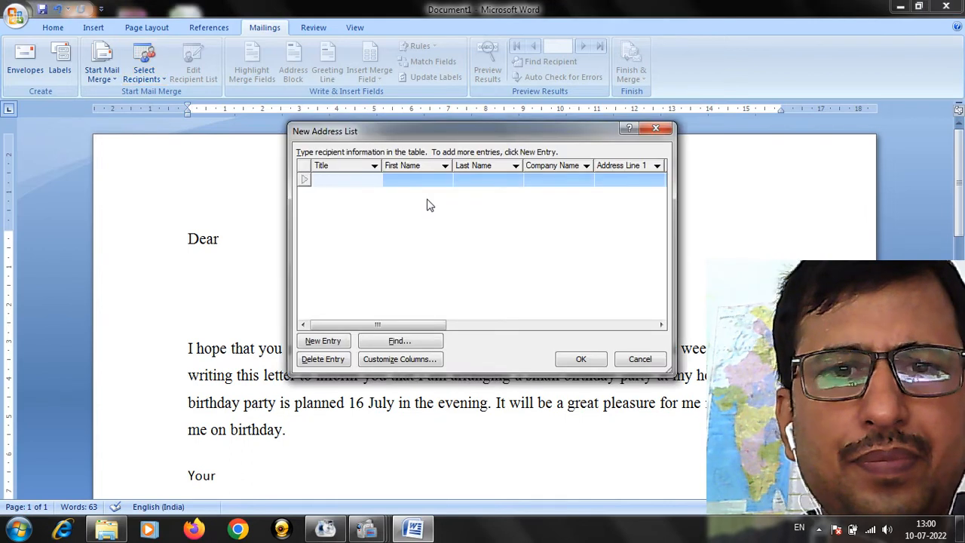
{"action": "left_click_drag", "start_coordinate": [437, 133], "coordinate": [370, 133]}
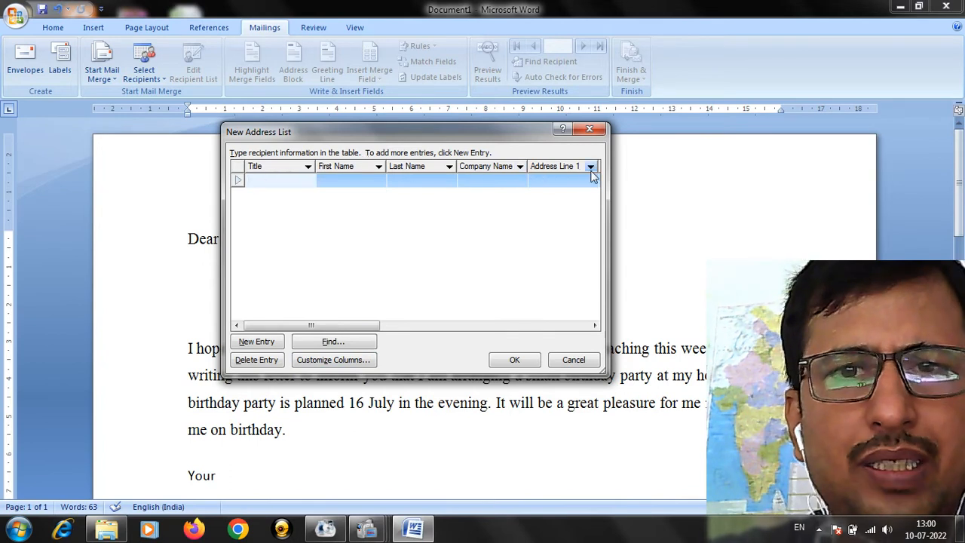
- Customize the address list columns by deleting the Title, First Name and Last Name fields
{"action": "left_click", "coordinate": [333, 362]}
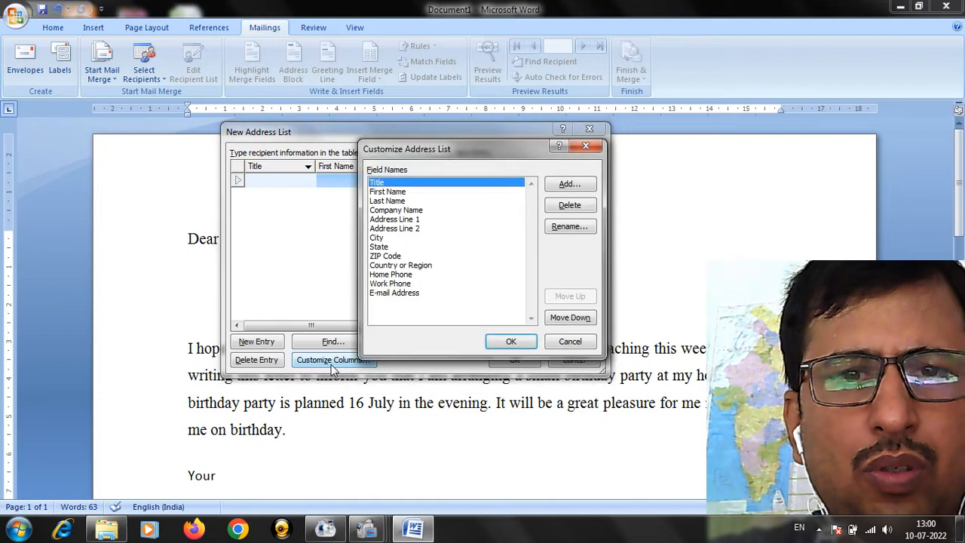
{"action": "left_click", "coordinate": [570, 205]}
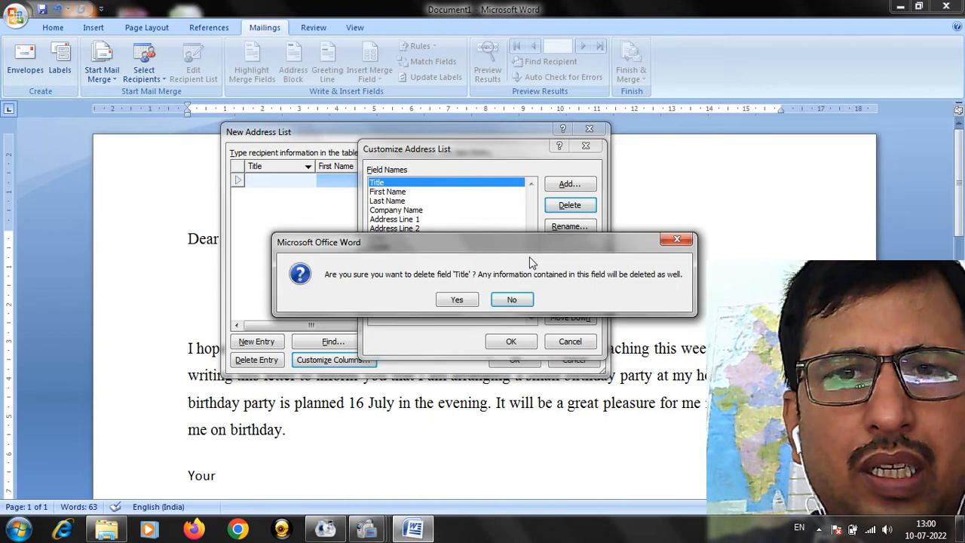
{"action": "left_click", "coordinate": [458, 300]}
{"action": "left_click", "coordinate": [571, 206]}
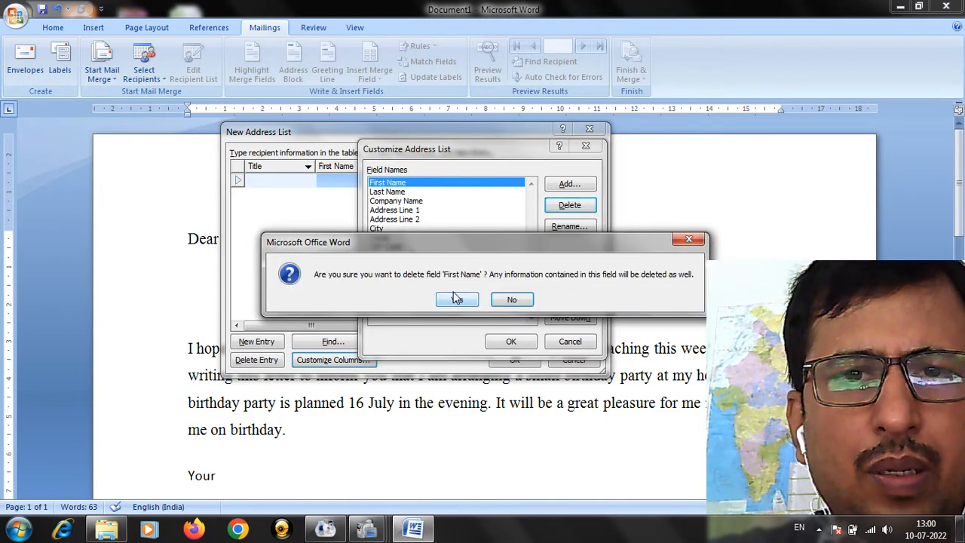
{"action": "left_click", "coordinate": [457, 299]}
{"action": "left_click", "coordinate": [571, 205]}
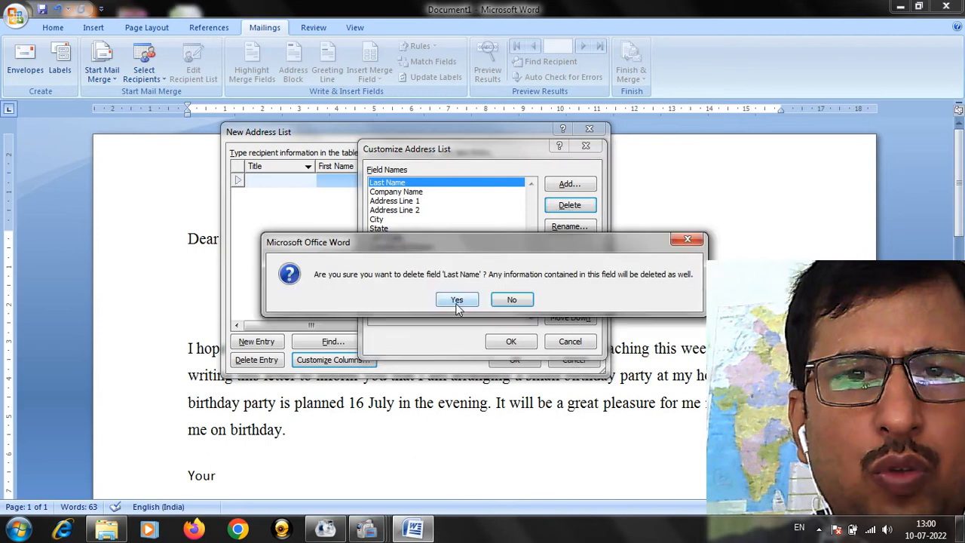
{"action": "left_click", "coordinate": [457, 300]}
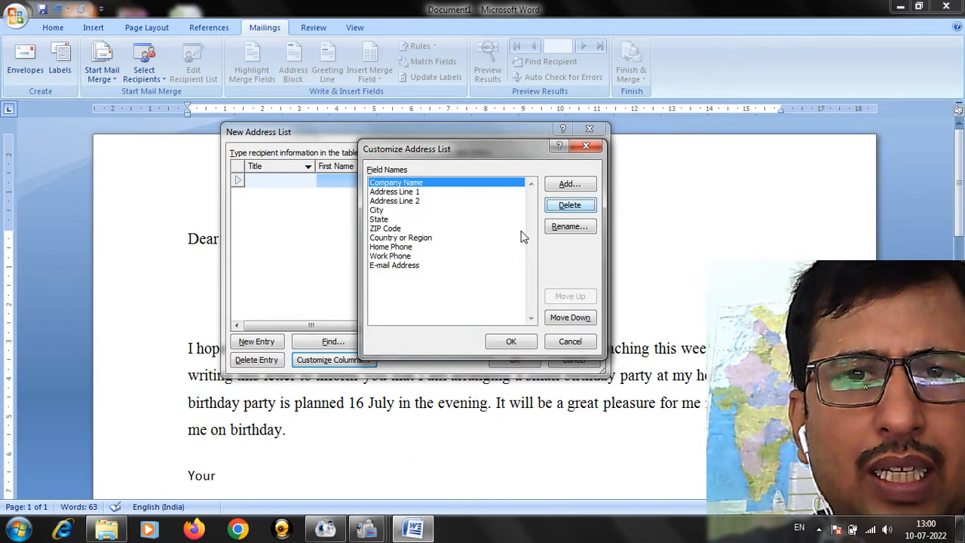
- Delete the Company Name, Address Line 1 and Address Line 2 fields from the address list
{"action": "key", "text": "Return"}
{"action": "key", "text": "Return"}
{"action": "key", "text": "Return"}
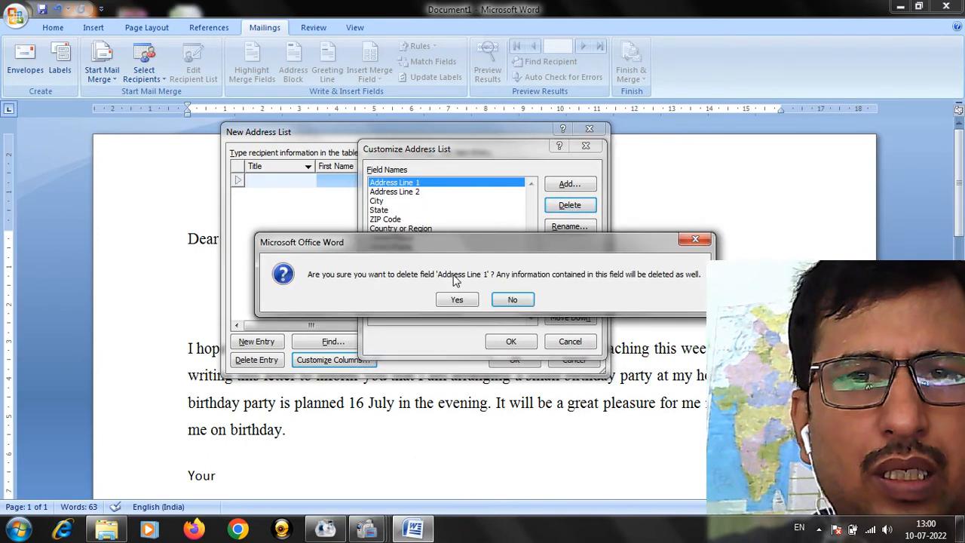
{"action": "left_click", "coordinate": [457, 299]}
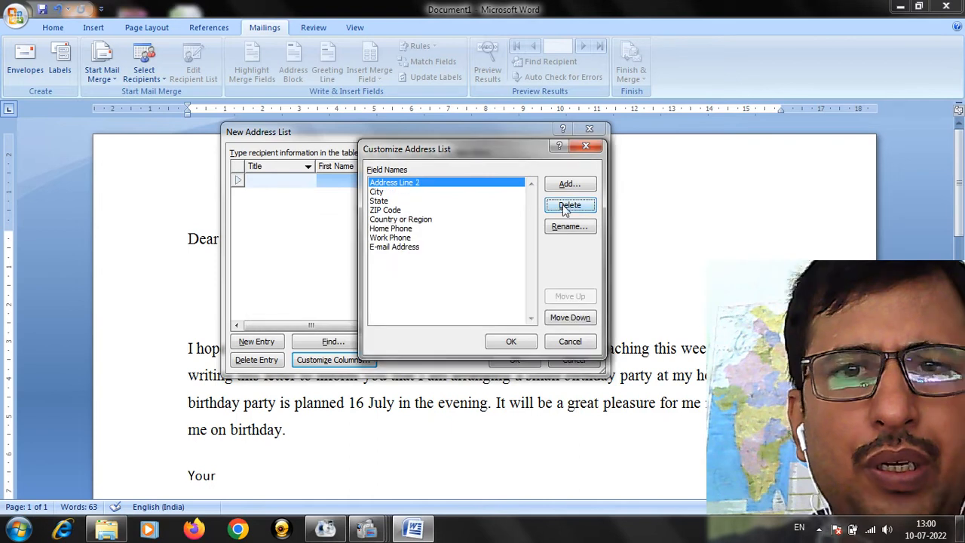
{"action": "left_click", "coordinate": [565, 208]}
{"action": "left_click", "coordinate": [459, 299]}
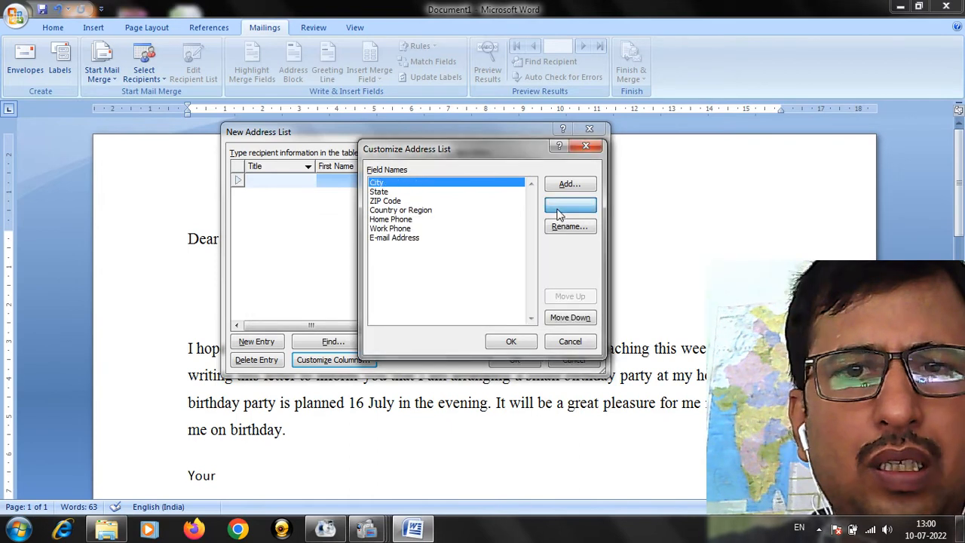
- Delete the City, State and ZIP Code fields from the address list
{"action": "left_click", "coordinate": [559, 209]}
{"action": "left_click", "coordinate": [452, 300]}
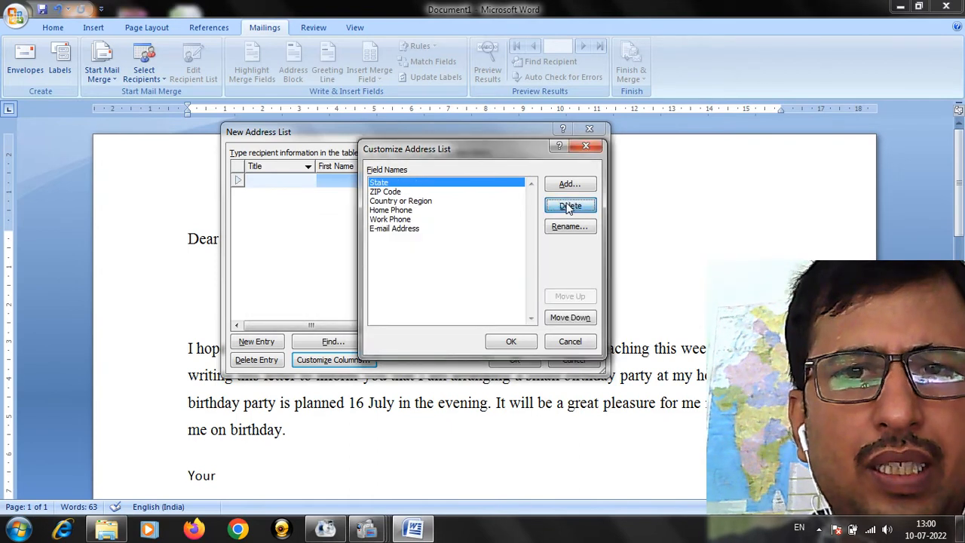
{"action": "left_click", "coordinate": [567, 206]}
{"action": "left_click", "coordinate": [453, 300]}
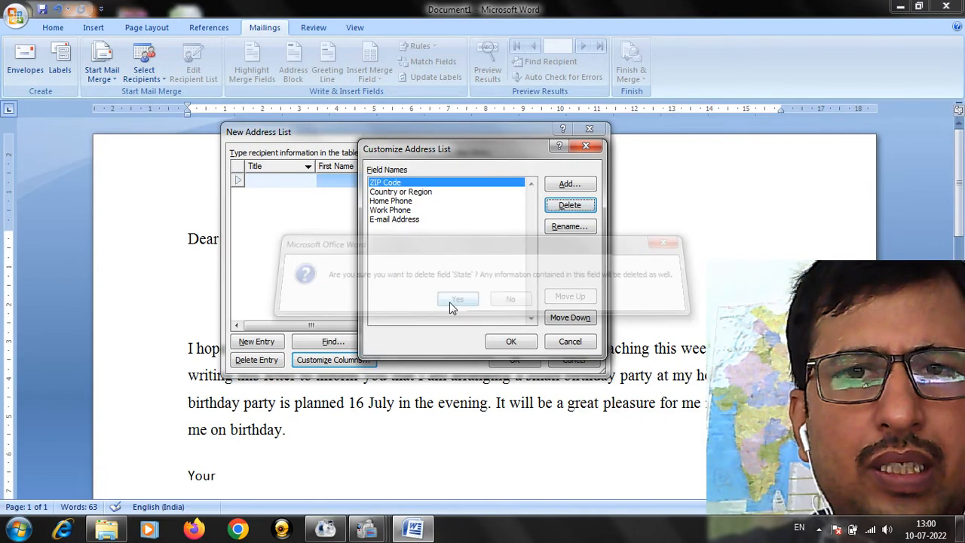
{"action": "key", "text": "Return"}
{"action": "left_click", "coordinate": [455, 299]}
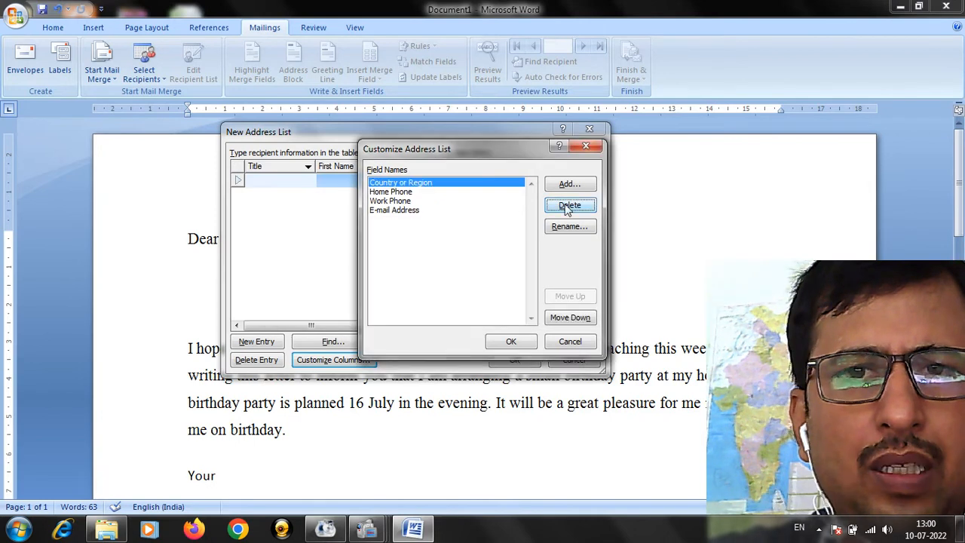
- Delete the Country or Region, Home Phone, Work Phone and E-mail Address fields from the address list
{"action": "left_click", "coordinate": [568, 206]}
{"action": "left_click", "coordinate": [461, 300]}
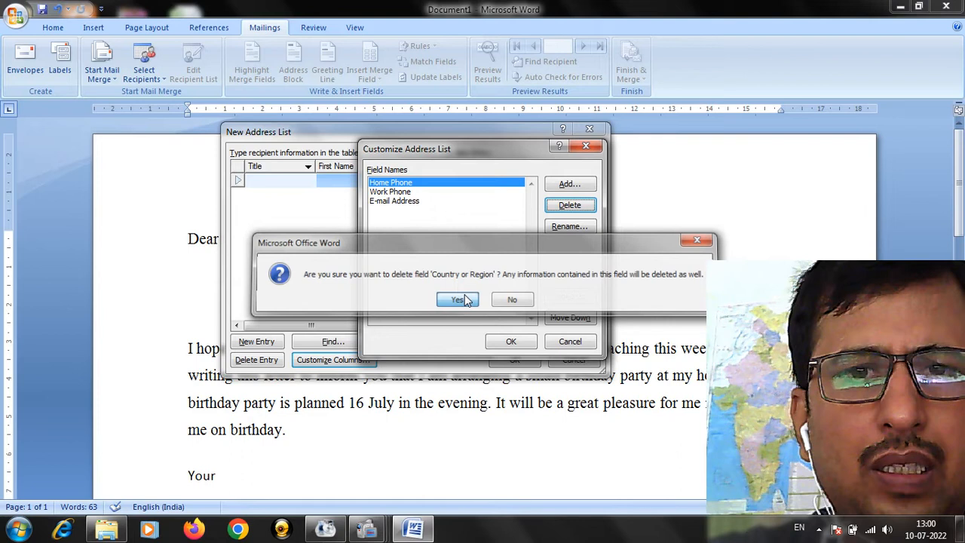
{"action": "key", "text": "Return"}
{"action": "left_click", "coordinate": [460, 299]}
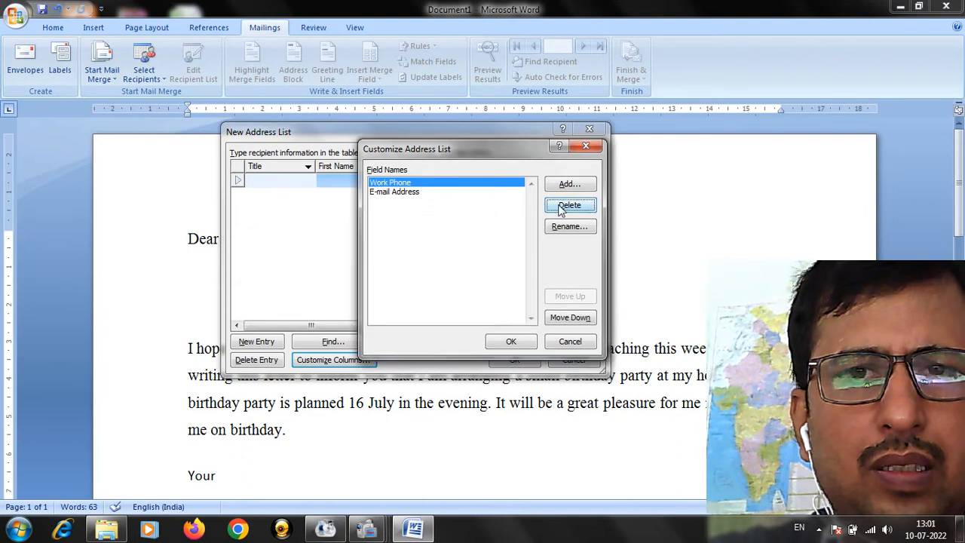
{"action": "left_click", "coordinate": [566, 205]}
{"action": "key", "text": "Return"}
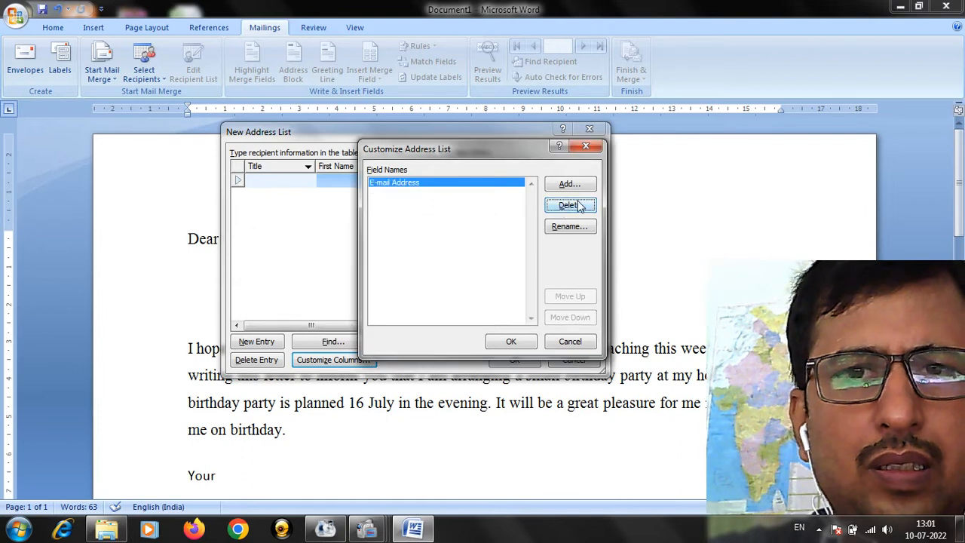
{"action": "left_click", "coordinate": [578, 205]}
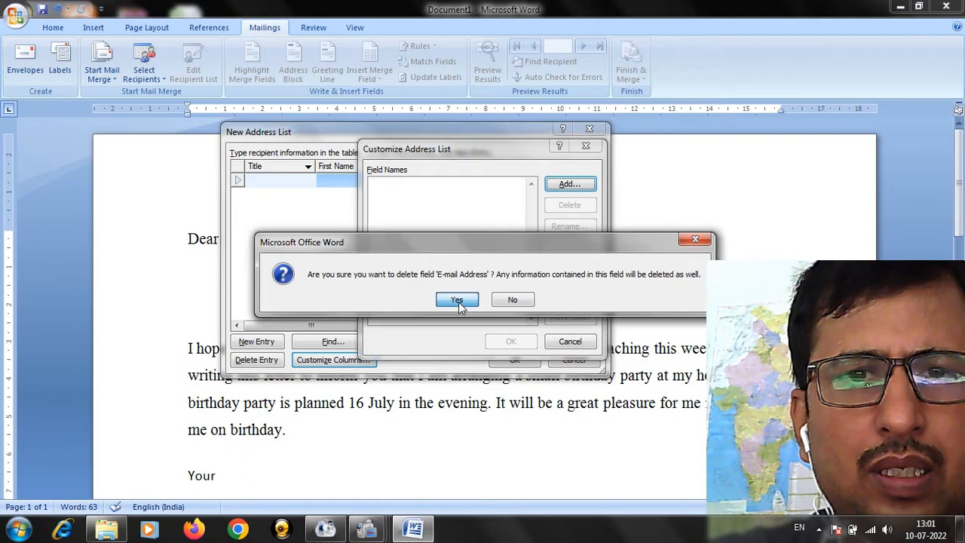
{"action": "left_click", "coordinate": [459, 301]}
- Add the custom fields Name and Address to the emptied address list
{"action": "left_click", "coordinate": [570, 185]}
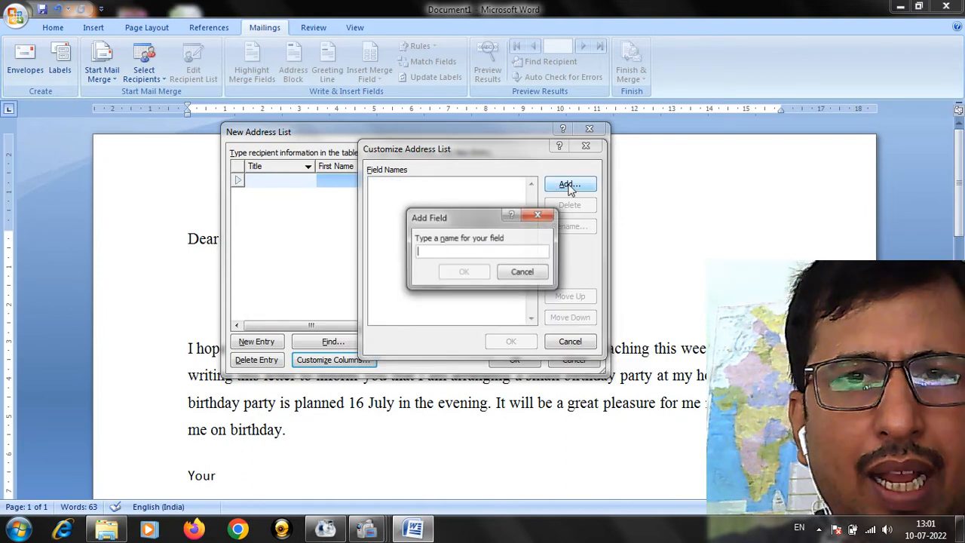
{"action": "type", "text": "Nam"}
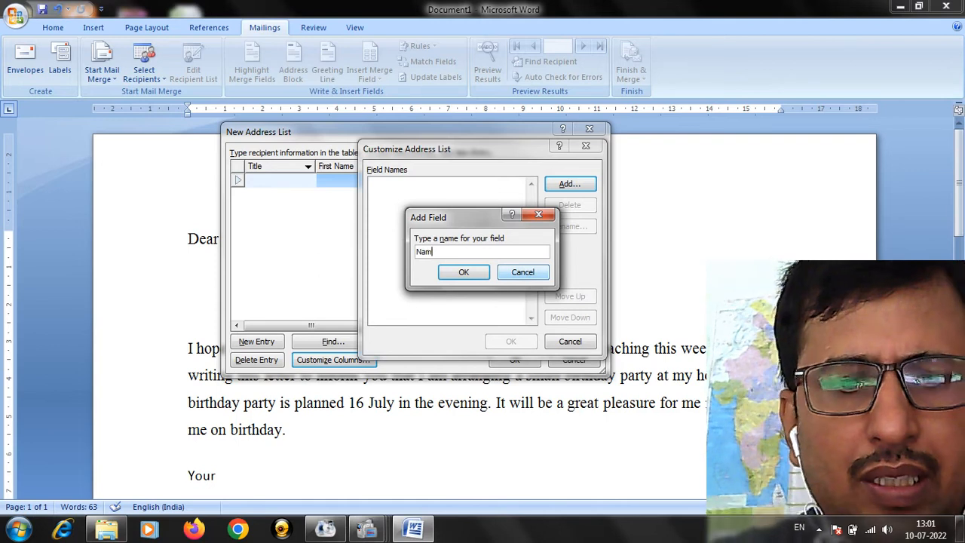
{"action": "type", "text": "e"}
{"action": "key", "text": "Return"}
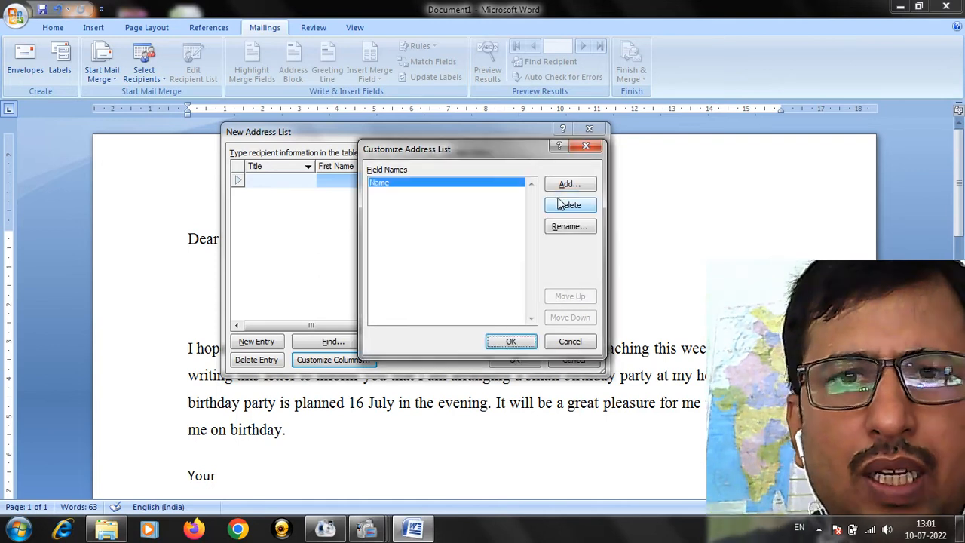
{"action": "left_click", "coordinate": [570, 185]}
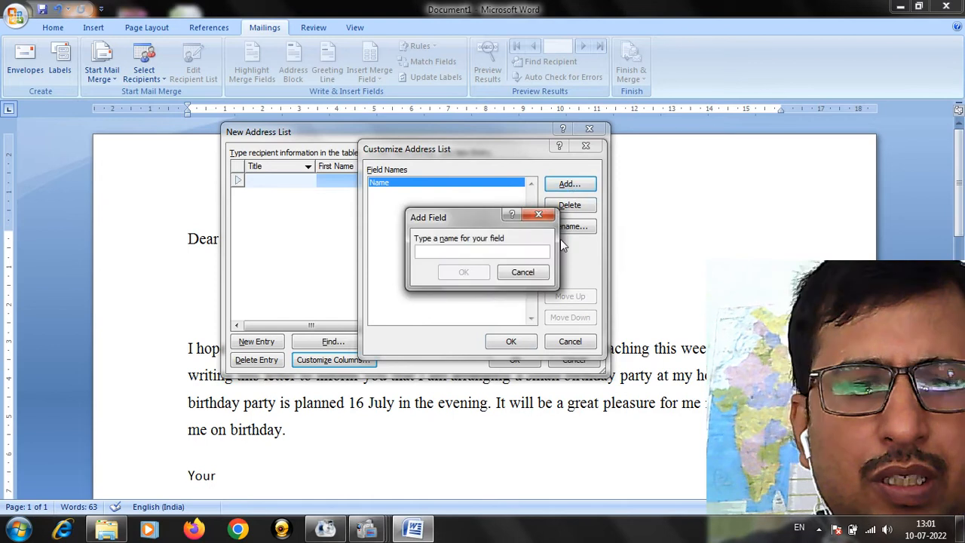
{"action": "type", "text": "Address"}
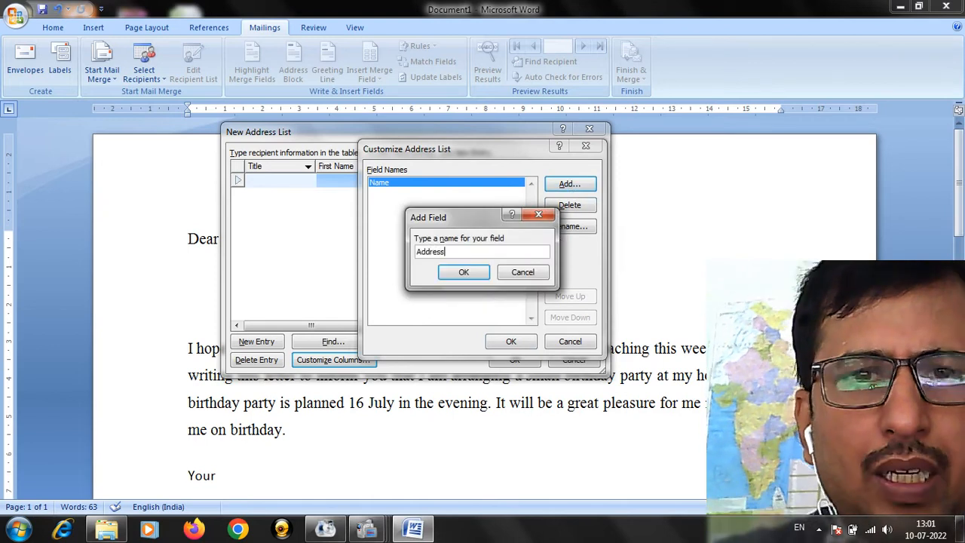
{"action": "key", "text": "Return"}
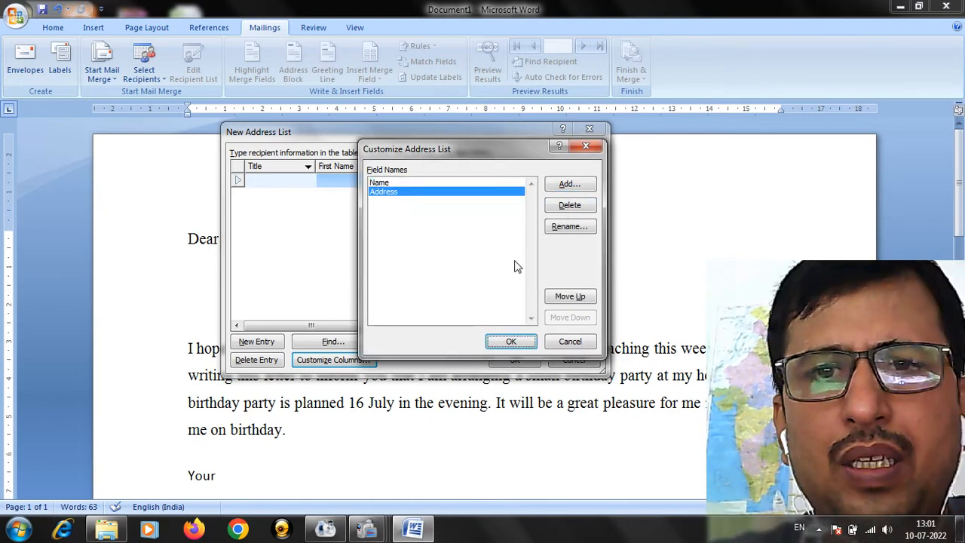
- Add a third field called MObile and apply the customized columns to the address list
{"action": "left_click", "coordinate": [569, 185]}
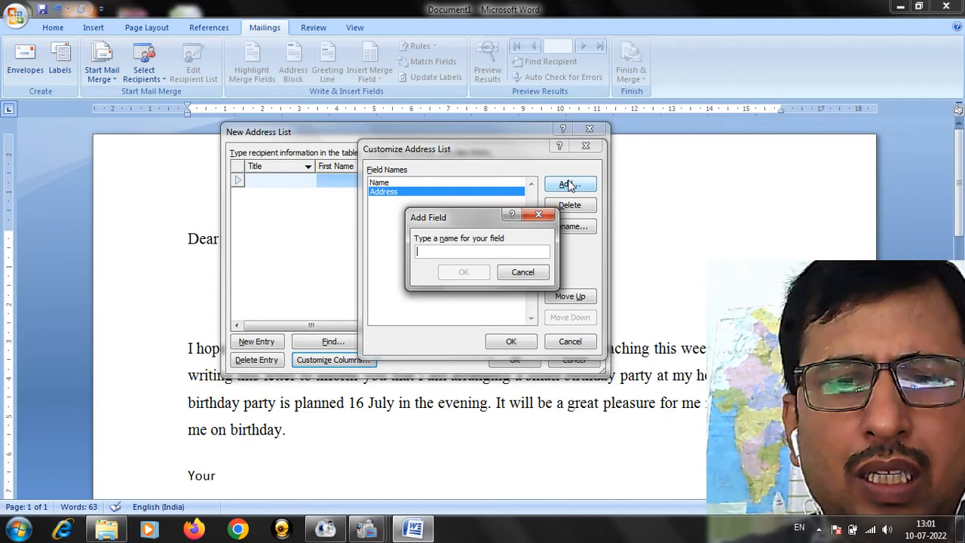
{"action": "type", "text": "MObile"}
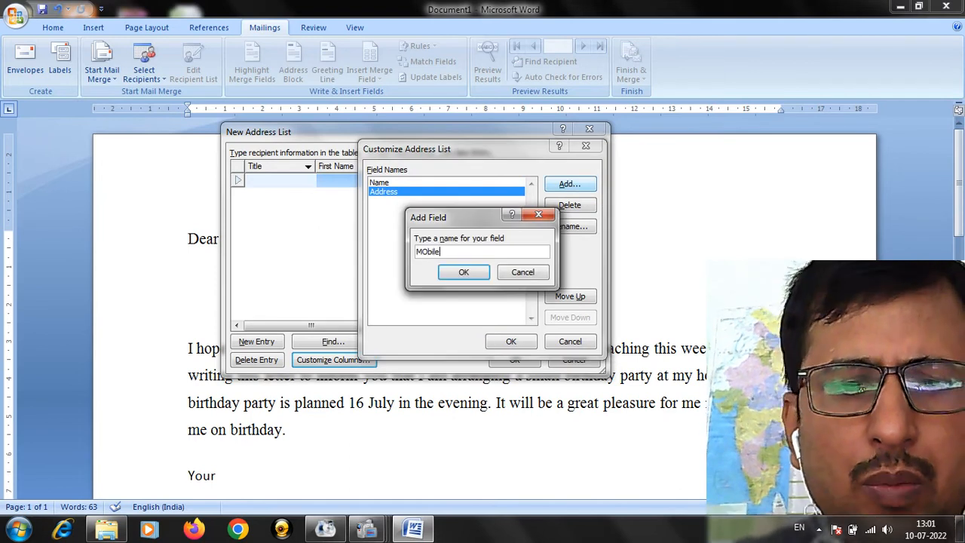
{"action": "left_click", "coordinate": [464, 273]}
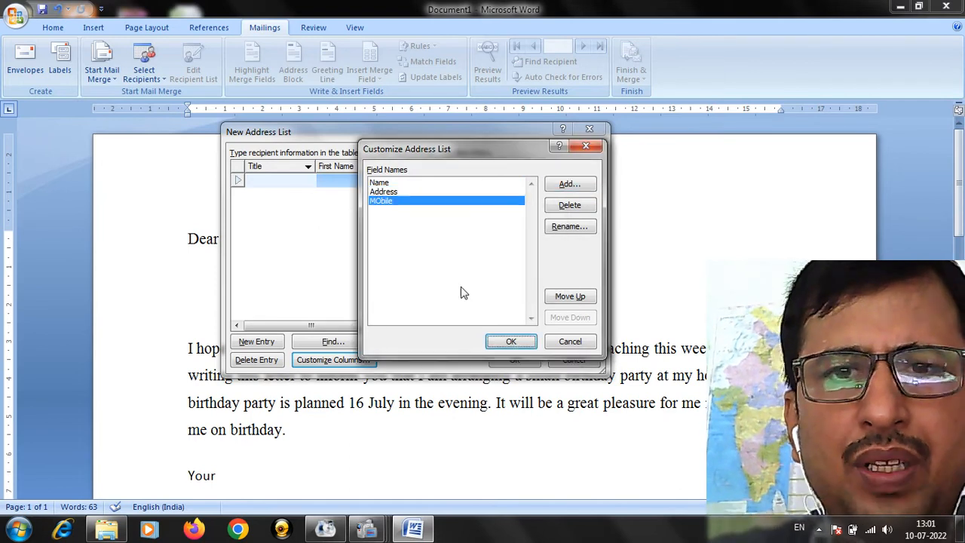
{"action": "left_click", "coordinate": [511, 346]}
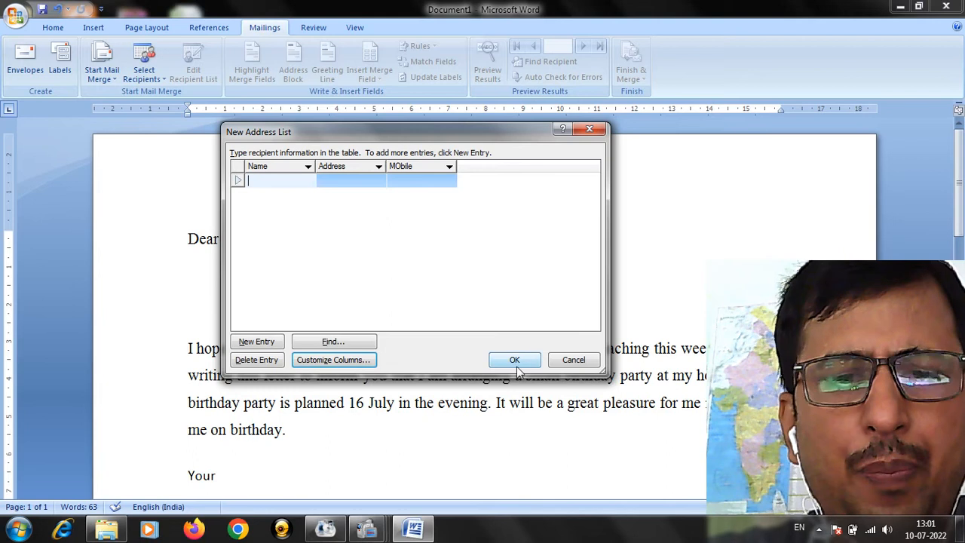
- Fill in the first recipient with the person's name, the address Delhi and a mobile number
{"action": "type", "text": "A"}
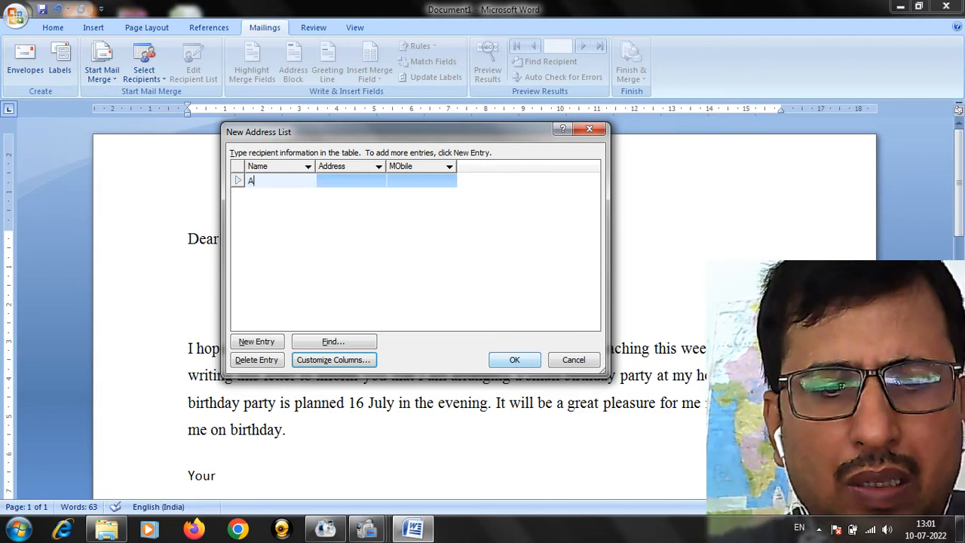
{"action": "type", "text": "bhishek"}
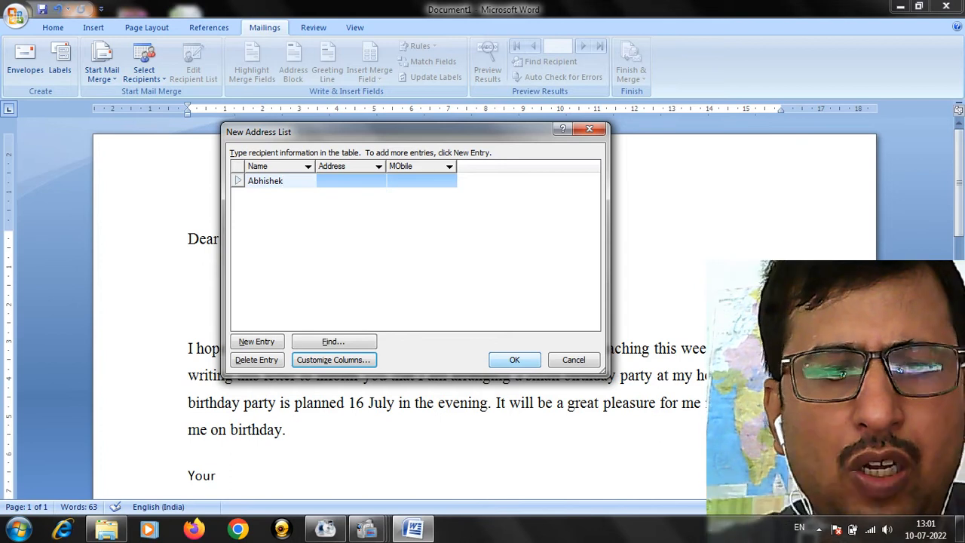
{"action": "key", "text": "Tab"}
{"action": "type", "text": "Delhi"}
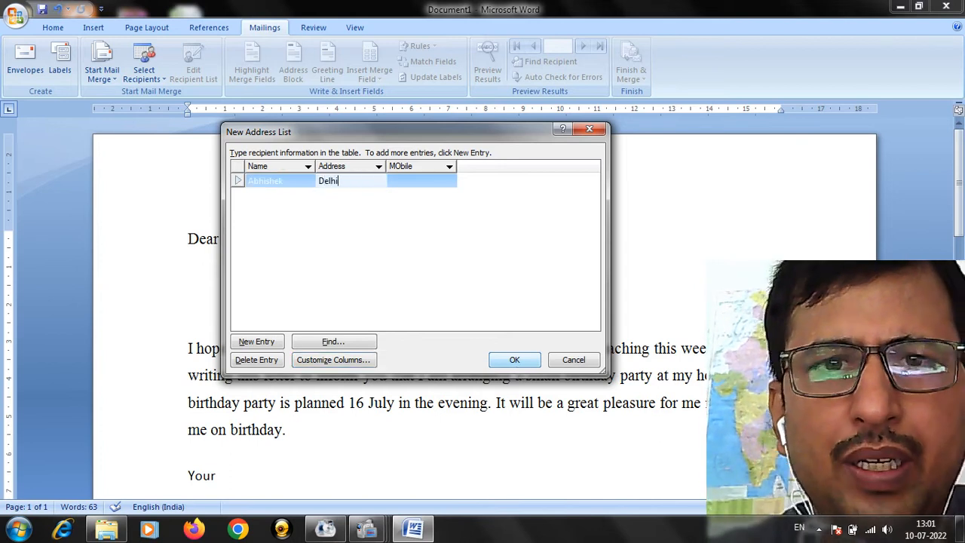
{"action": "key", "text": "Tab"}
{"action": "type", "text": "123"}
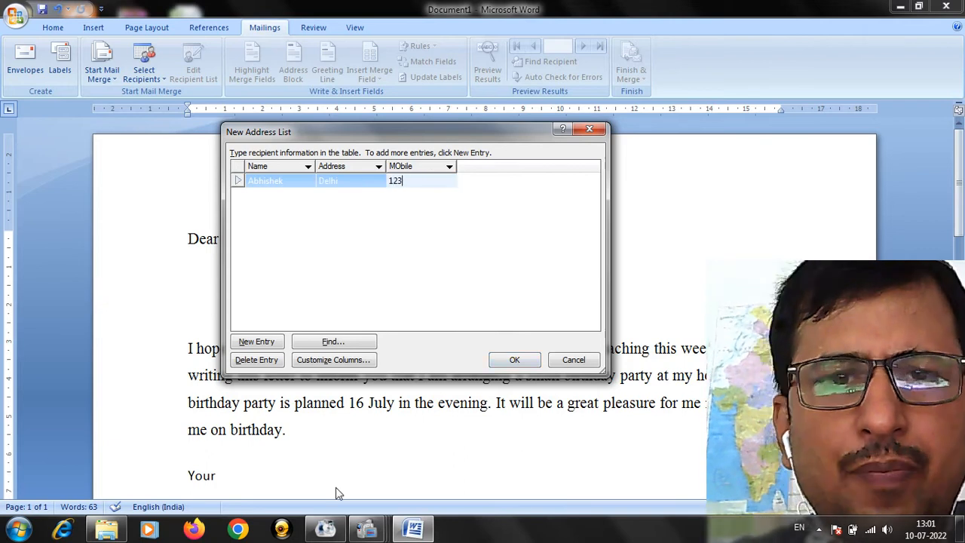
- Add a second recipient entry with the person's name, the address Mumbai and a mobile number
{"action": "left_click", "coordinate": [256, 341]}
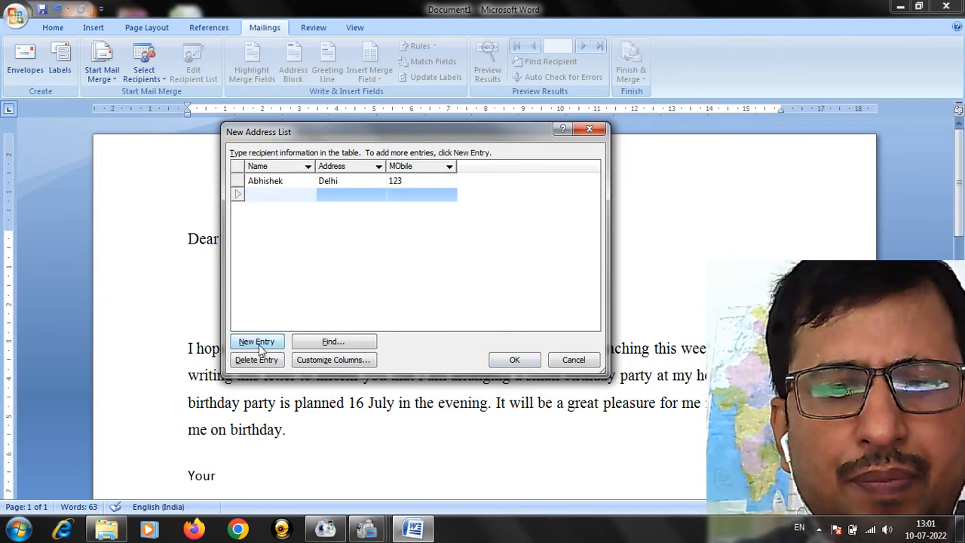
{"action": "type", "text": "Bipin"}
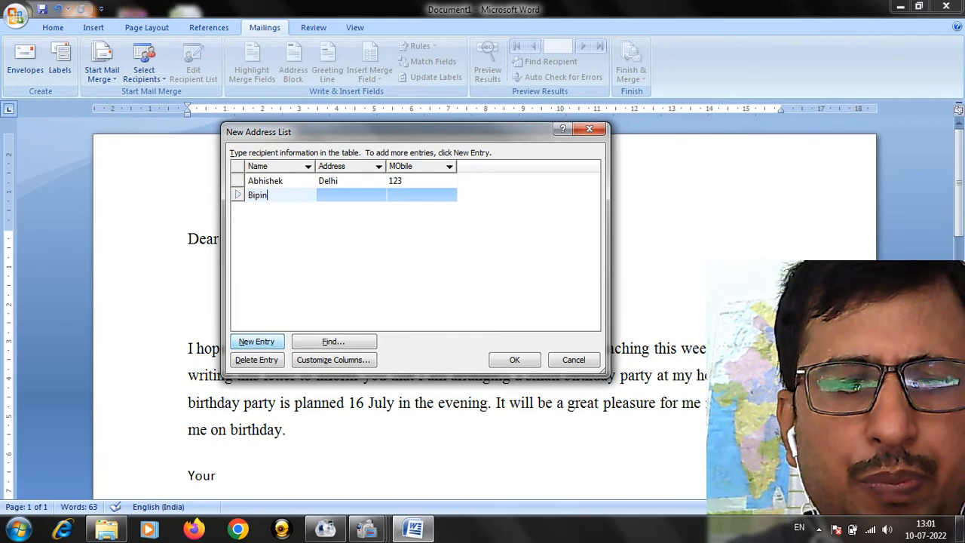
{"action": "key", "text": "Tab"}
{"action": "type", "text": "Mum"}
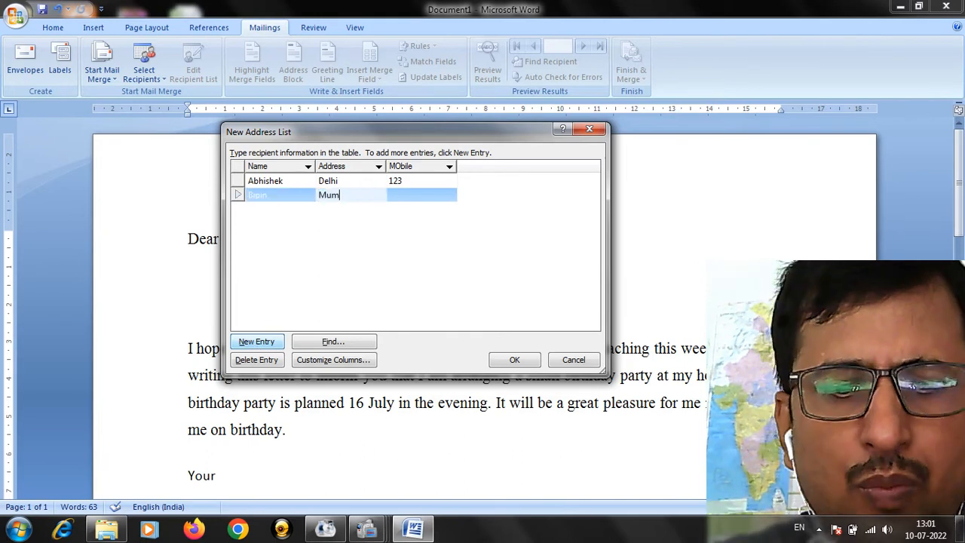
{"action": "type", "text": "bai"}
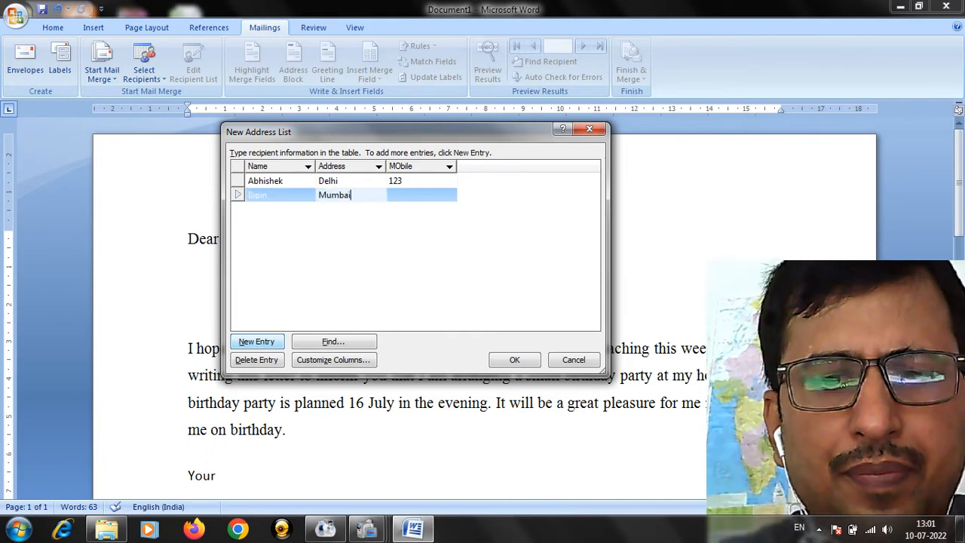
{"action": "key", "text": "Tab"}
{"action": "type", "text": "567"}
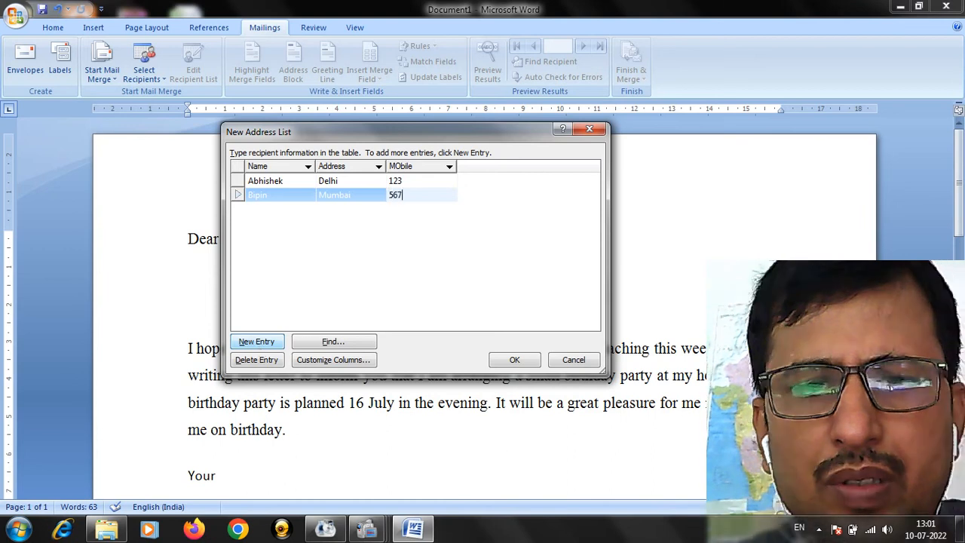
- Add a third recipient entry with the person's name and the address Hydarabad
{"action": "left_click", "coordinate": [249, 342]}
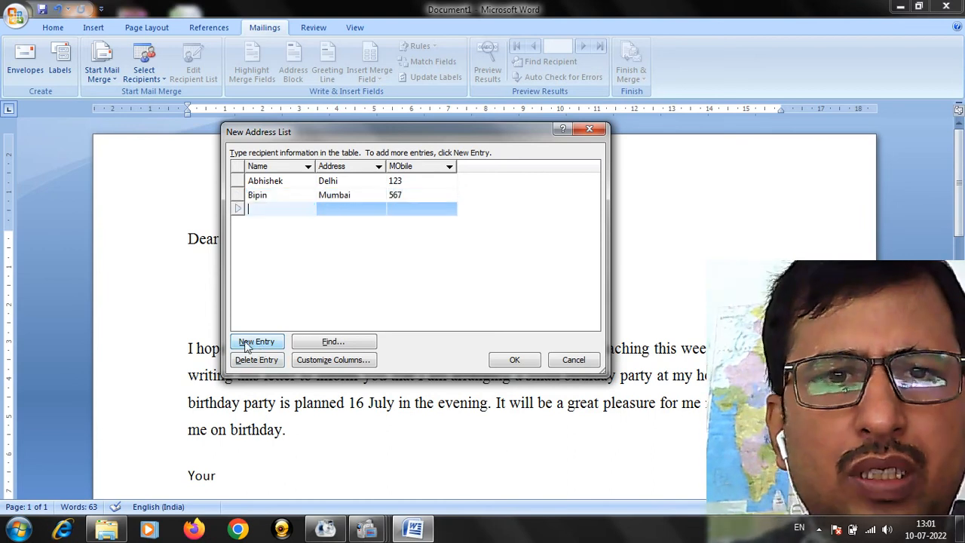
{"action": "type", "text": "Manoj"}
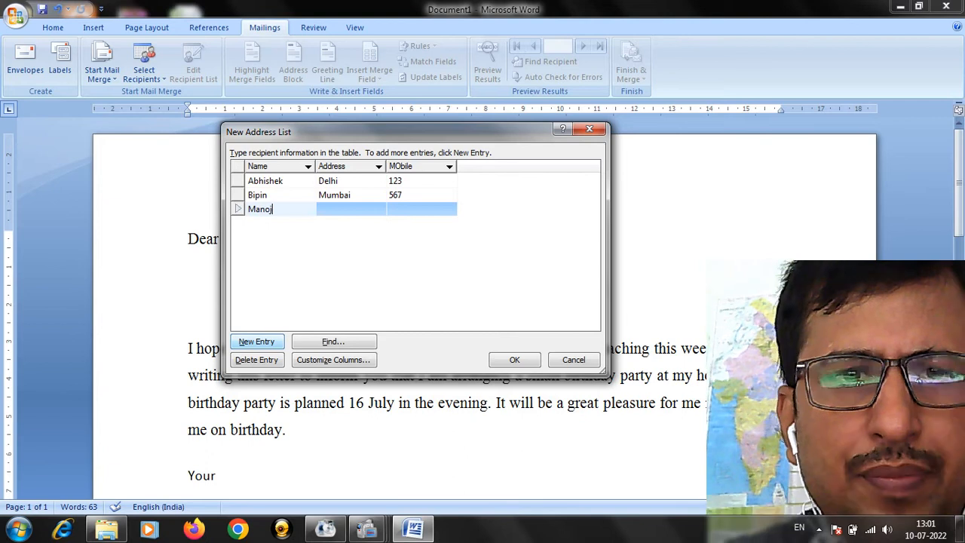
{"action": "key", "text": "Tab"}
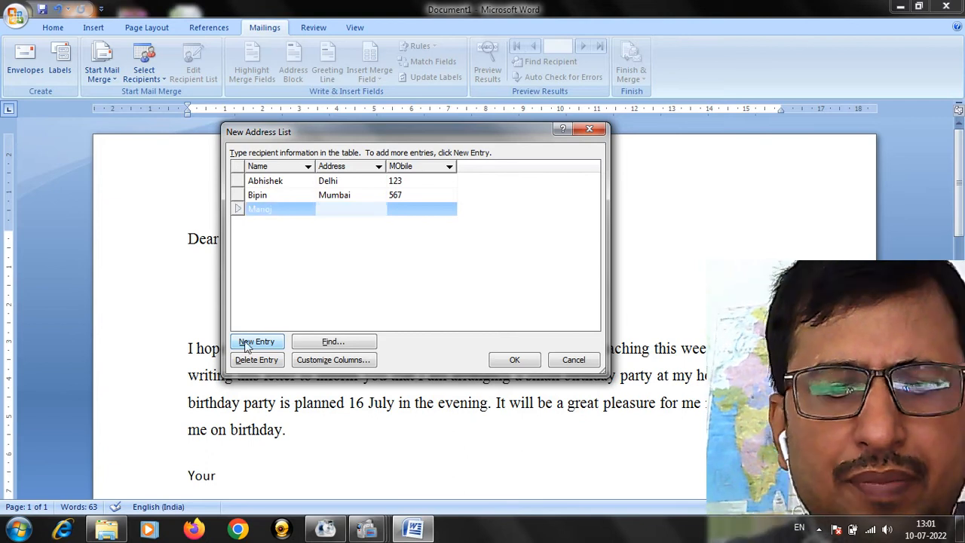
{"action": "type", "text": "Hydara"}
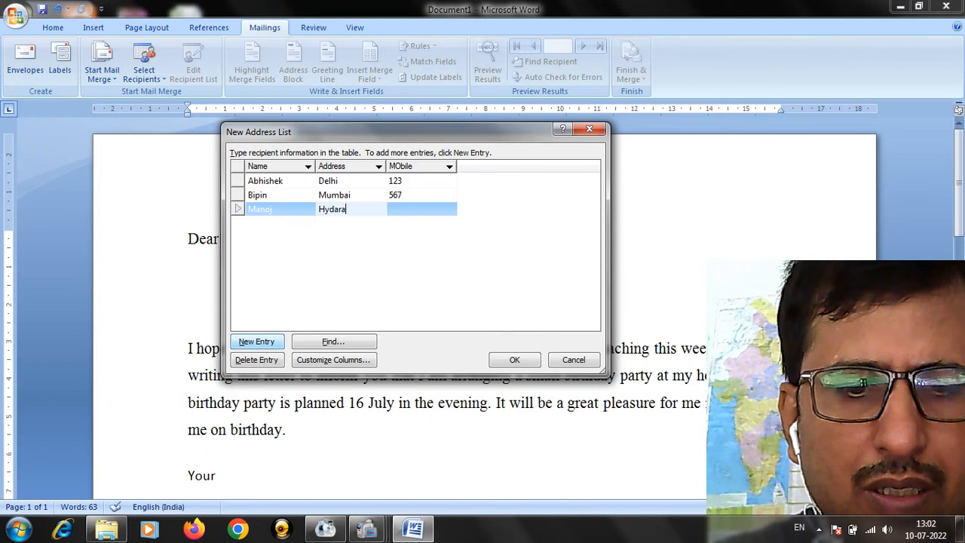
{"action": "type", "text": "bad"}
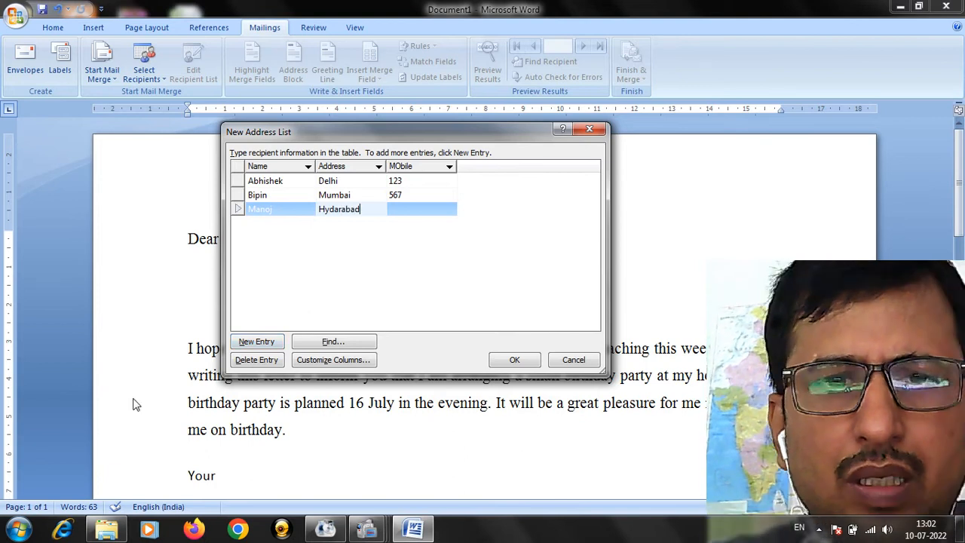
- Add a fourth recipient entry with the person's name, the address Lucknow and a mobile number
{"action": "left_click", "coordinate": [255, 343]}
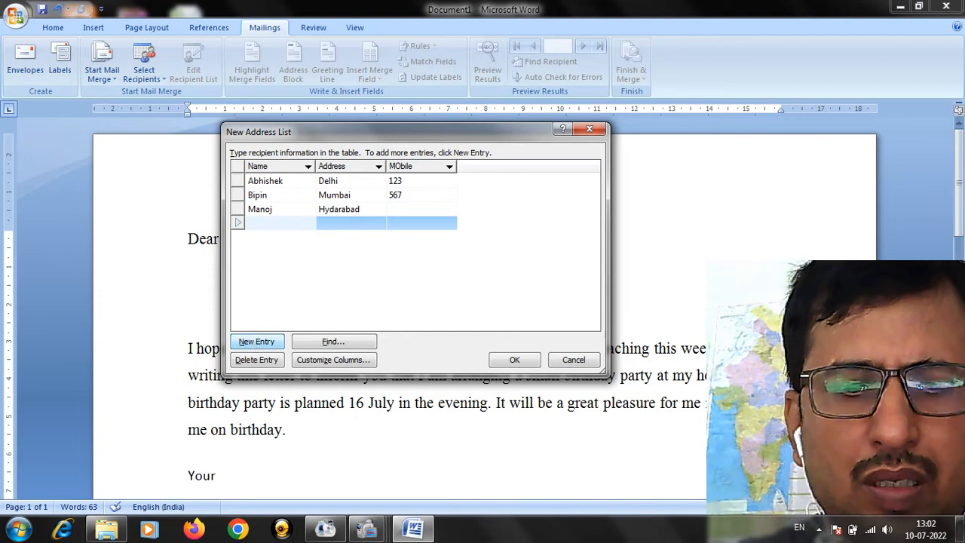
{"action": "type", "text": "Vipin"}
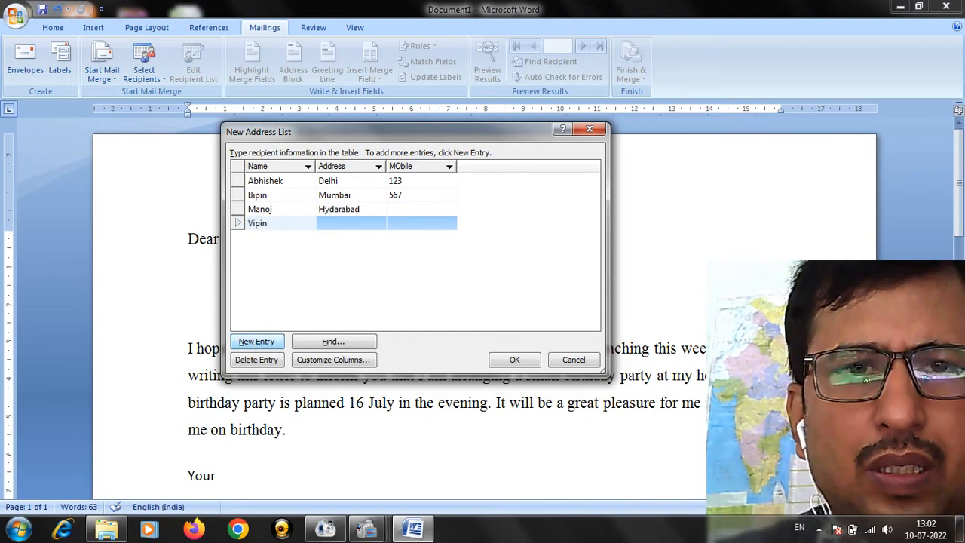
{"action": "key", "text": "Tab"}
{"action": "type", "text": "L"}
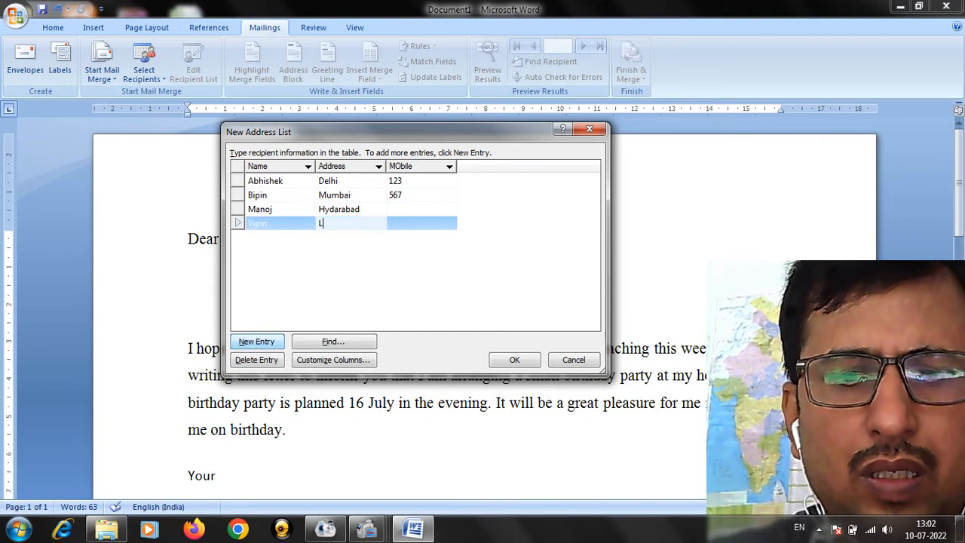
{"action": "type", "text": "ucknow"}
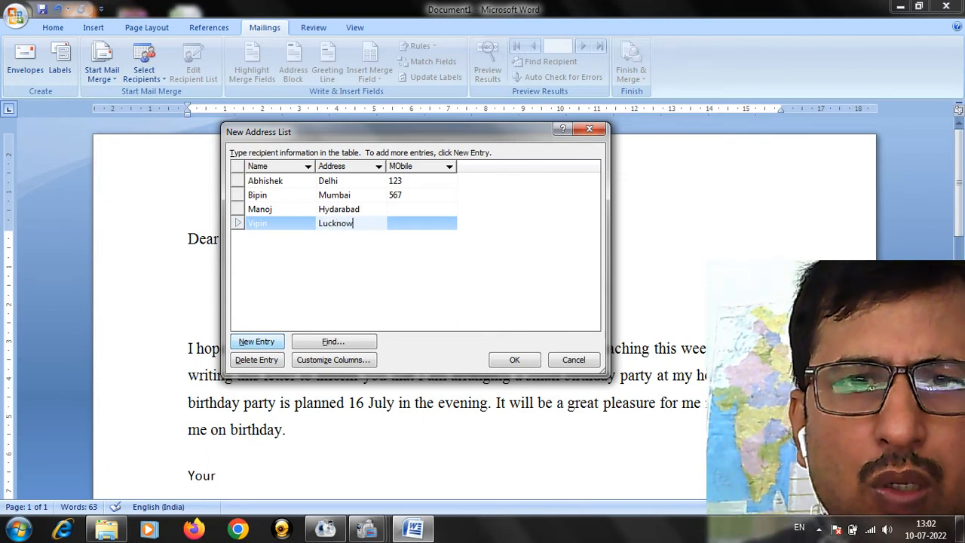
{"action": "key", "text": "Tab"}
{"action": "type", "text": "3"}
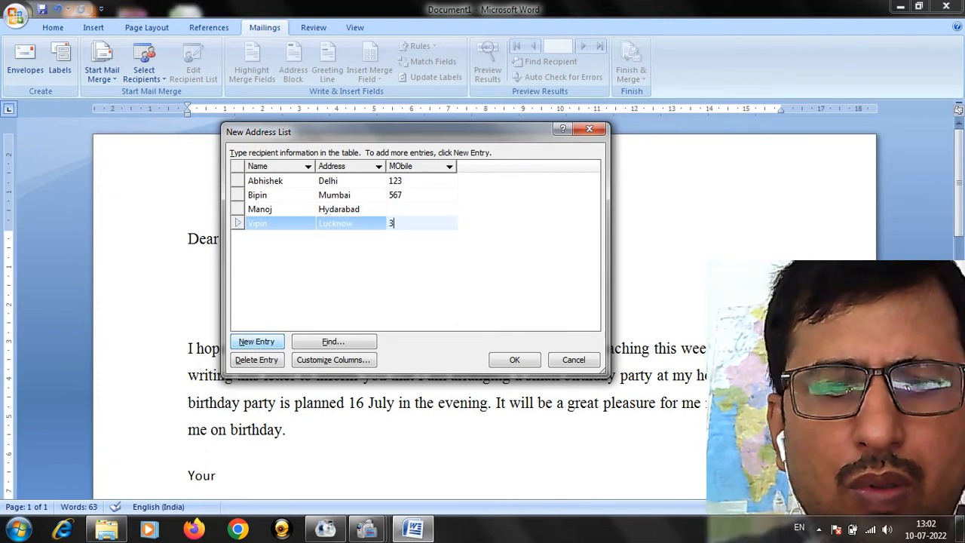
{"action": "type", "text": "45"}
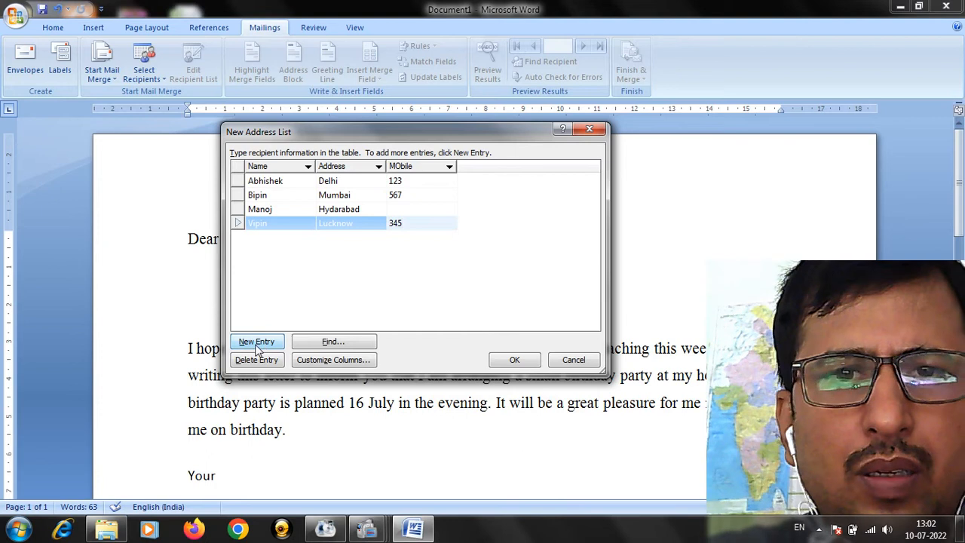
- Fill in the missing mobile number for the Hydarabad recipient in the third row
{"action": "left_click", "coordinate": [402, 210]}
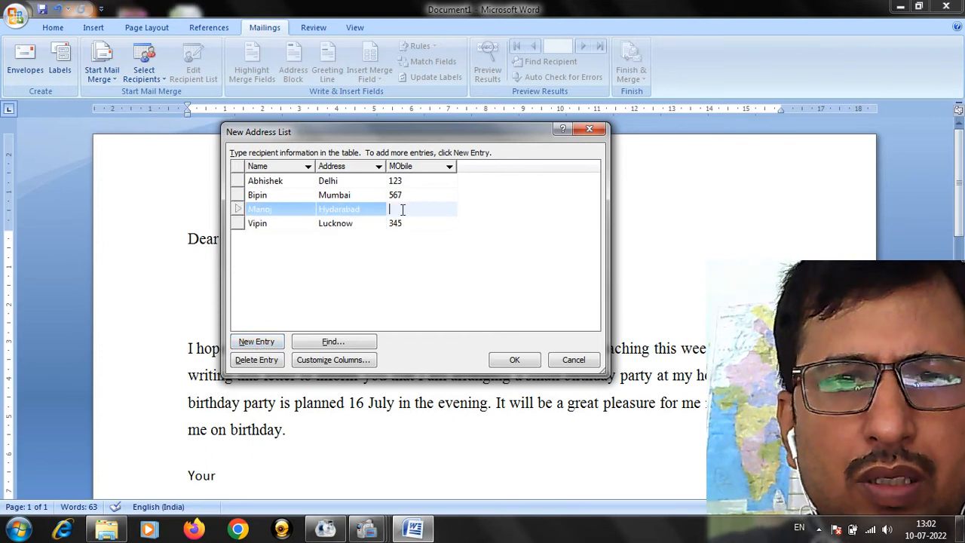
{"action": "type", "text": "356"}
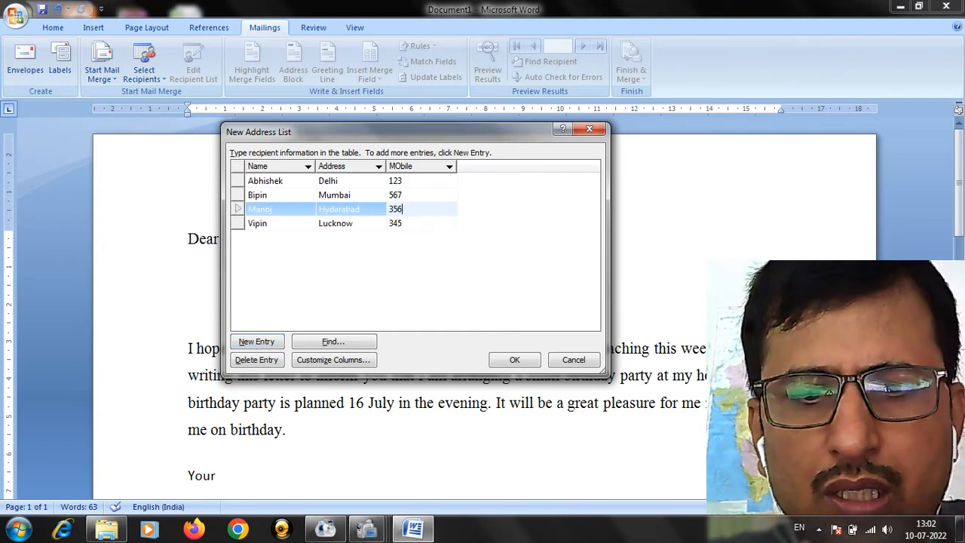
{"action": "left_click", "coordinate": [420, 224]}
- Add a fifth recipient entry with the person's name, the address Banglore and a mobile number
{"action": "left_click", "coordinate": [254, 342]}
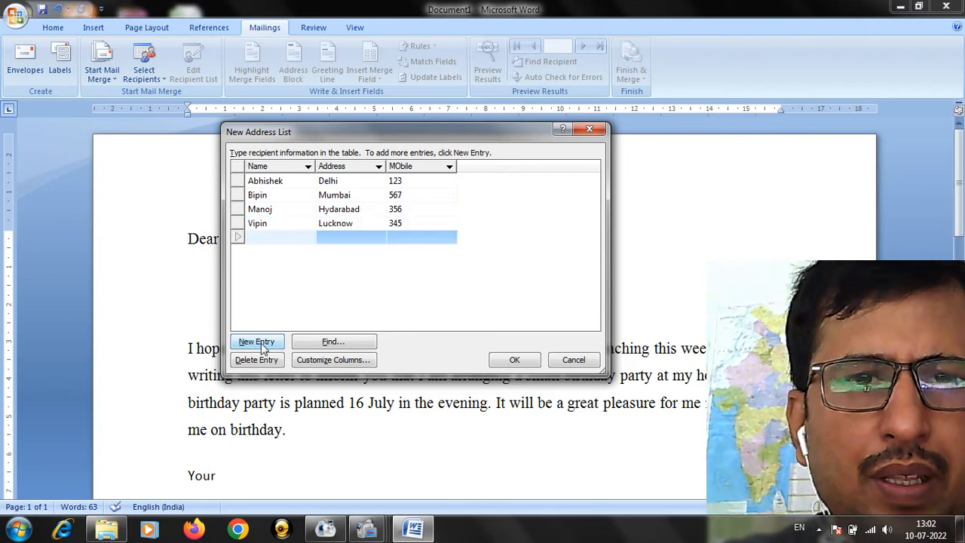
{"action": "type", "text": "Chandan"}
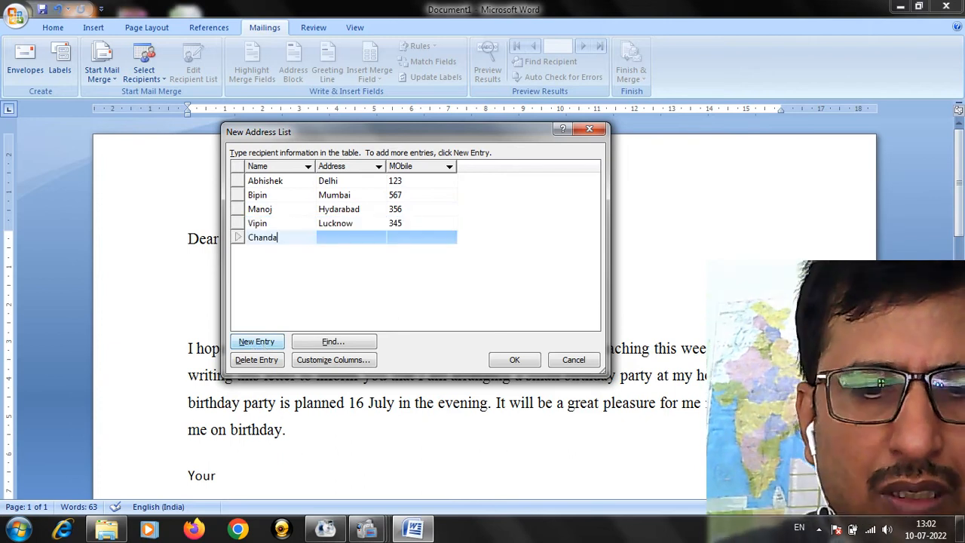
{"action": "left_click", "coordinate": [263, 344]}
{"action": "key", "text": "Tab"}
{"action": "type", "text": "Banglore"}
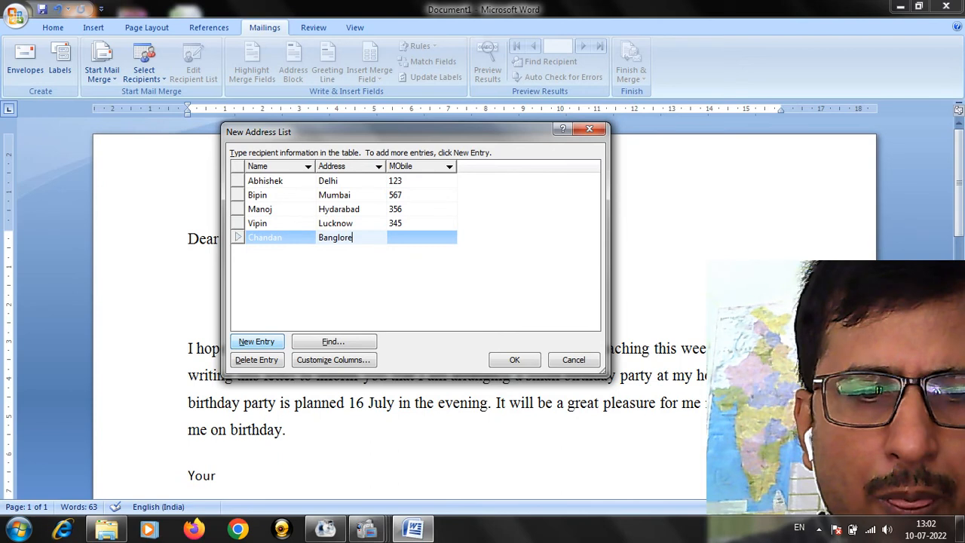
{"action": "left_click", "coordinate": [264, 343]}
{"action": "key", "text": "Tab"}
{"action": "type", "text": "478"}
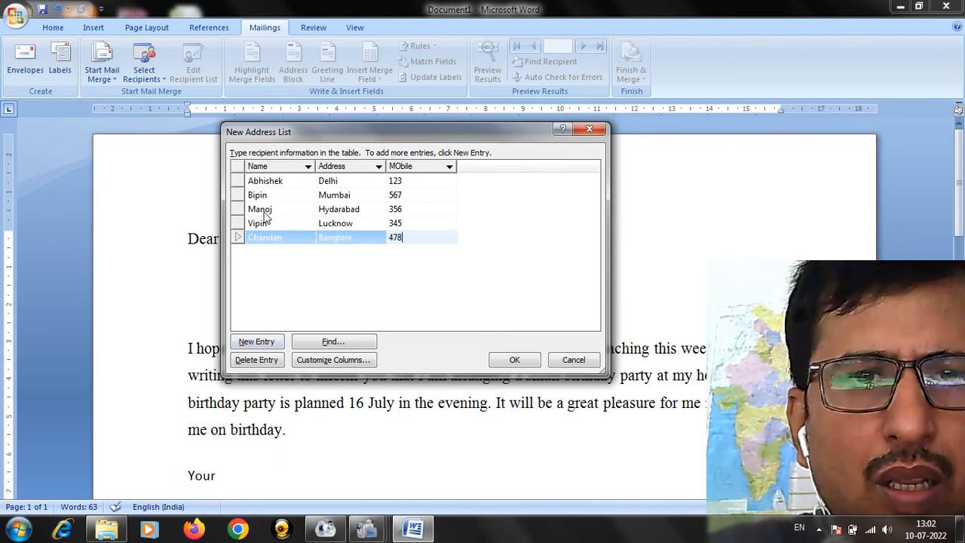
{"action": "left_click", "coordinate": [438, 263]}
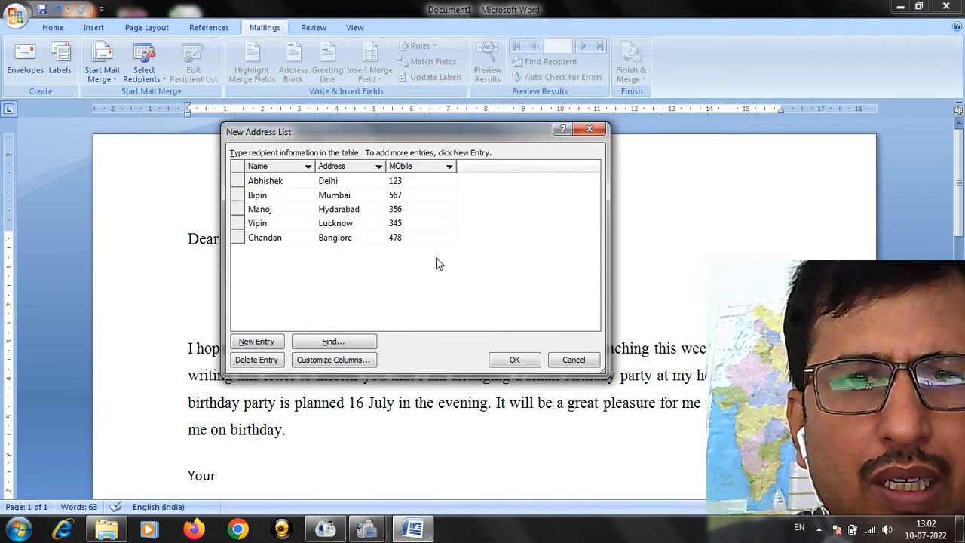
- Finish the recipient list and save it as an address list named demo in My Data Sources
{"action": "left_click", "coordinate": [516, 361]}
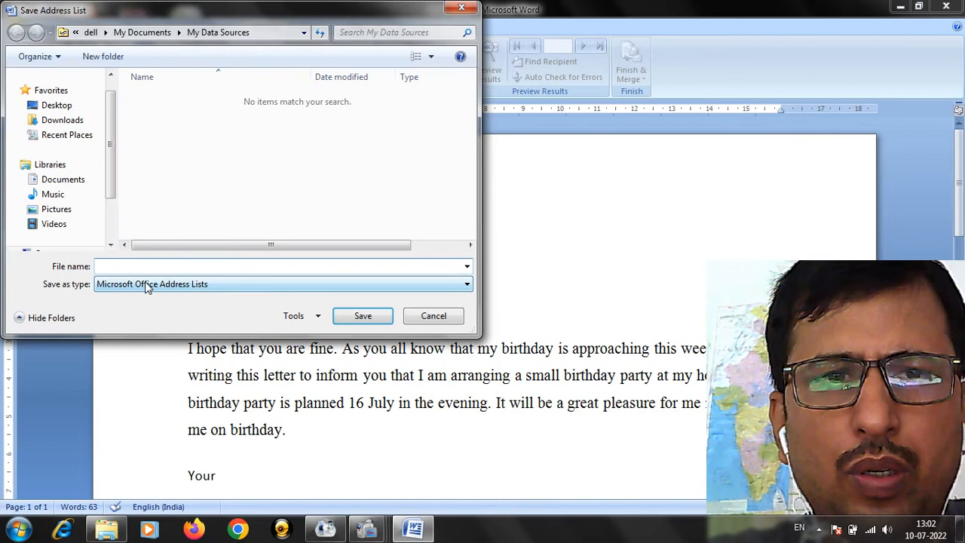
{"action": "left_click", "coordinate": [132, 271]}
{"action": "type", "text": "demo"}
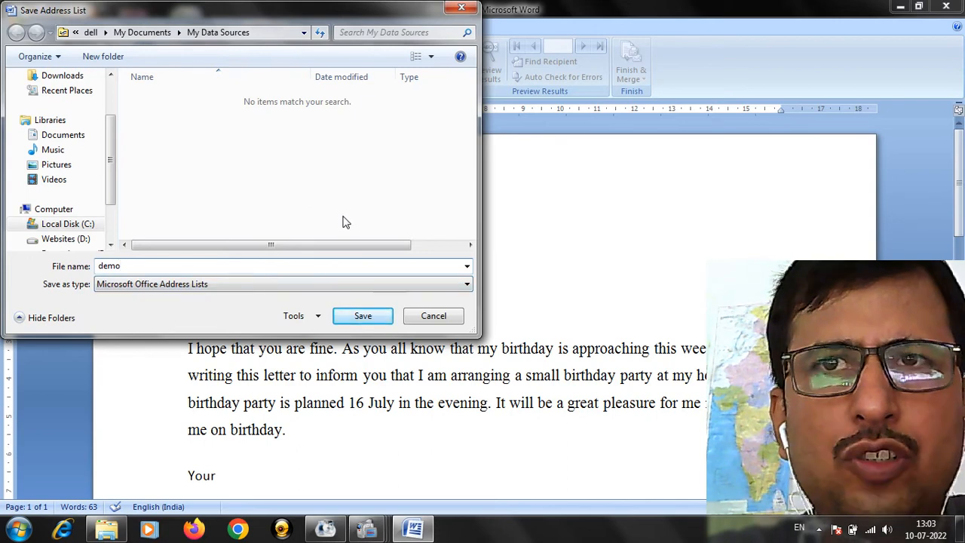
{"action": "left_click", "coordinate": [359, 315]}
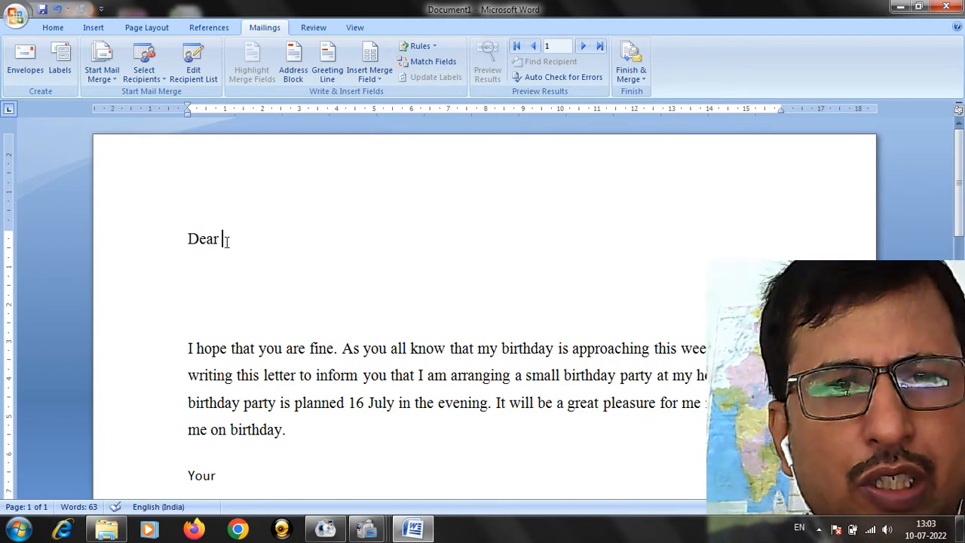
- Insert the Name merge field after "Dear" and the Address merge field on the line below
{"action": "left_click", "coordinate": [376, 80]}
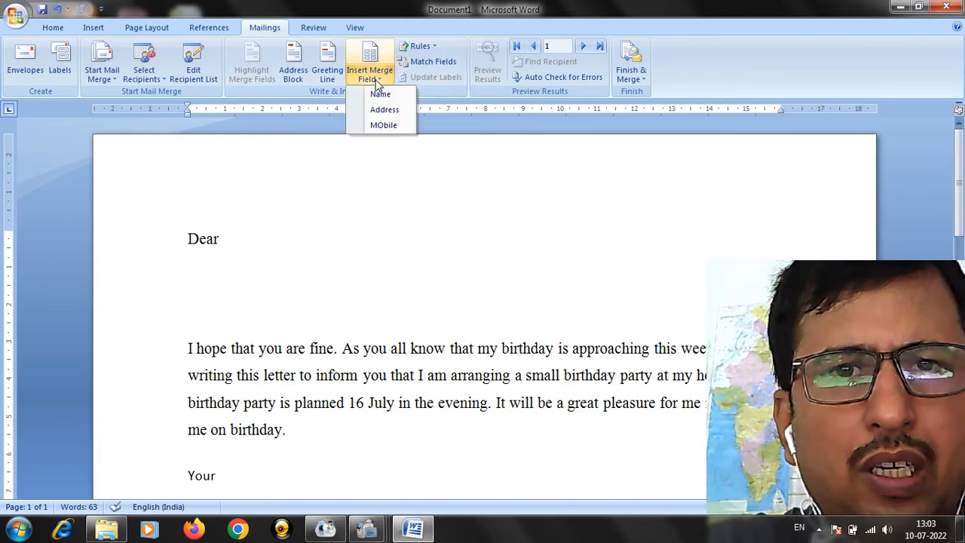
{"action": "left_click", "coordinate": [383, 94]}
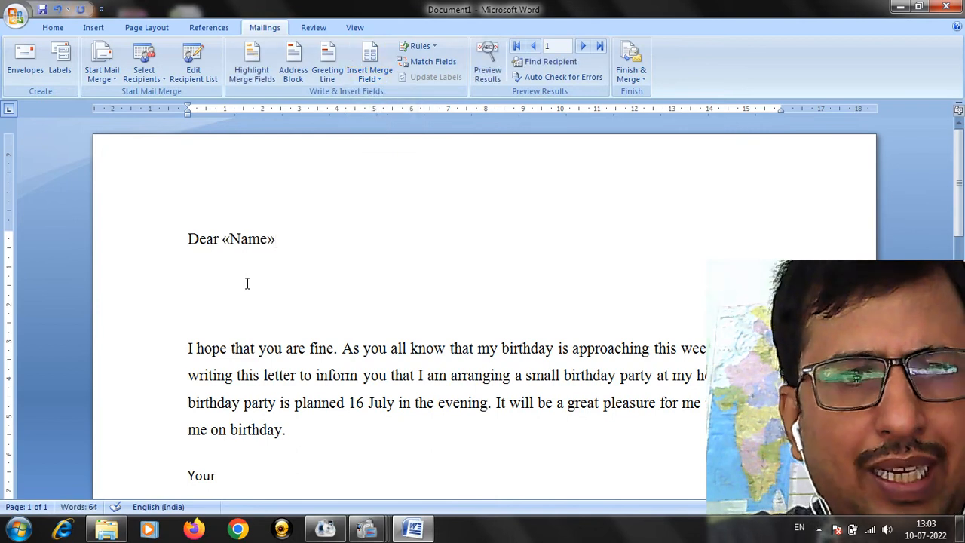
{"action": "left_click", "coordinate": [196, 271]}
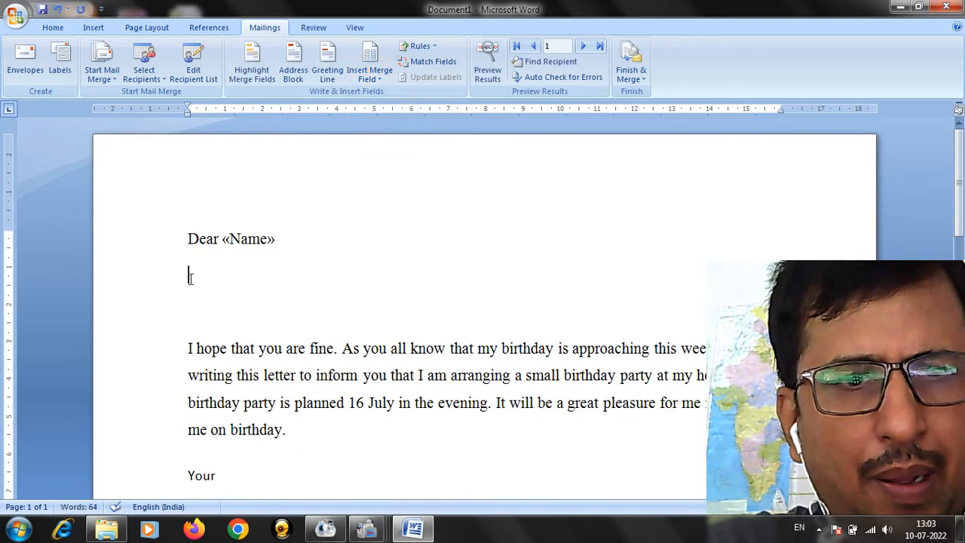
{"action": "left_click", "coordinate": [366, 80]}
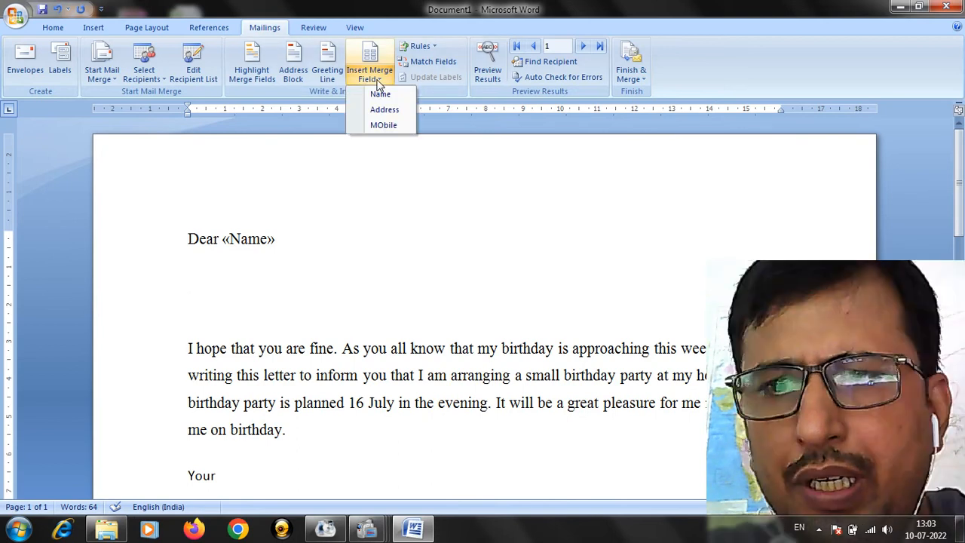
{"action": "left_click", "coordinate": [390, 113]}
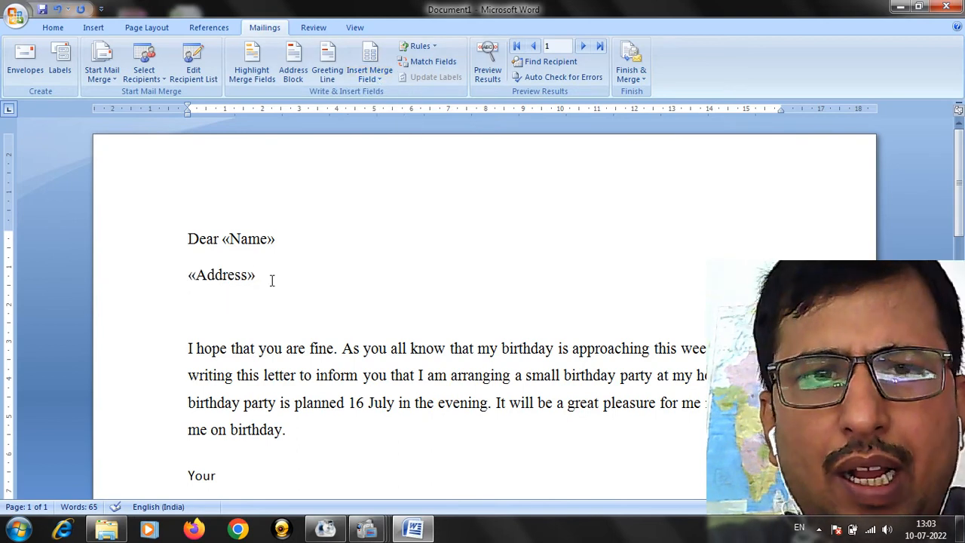
- Add a new line under the Address field and insert the MObile merge field there
{"action": "key", "text": "Return"}
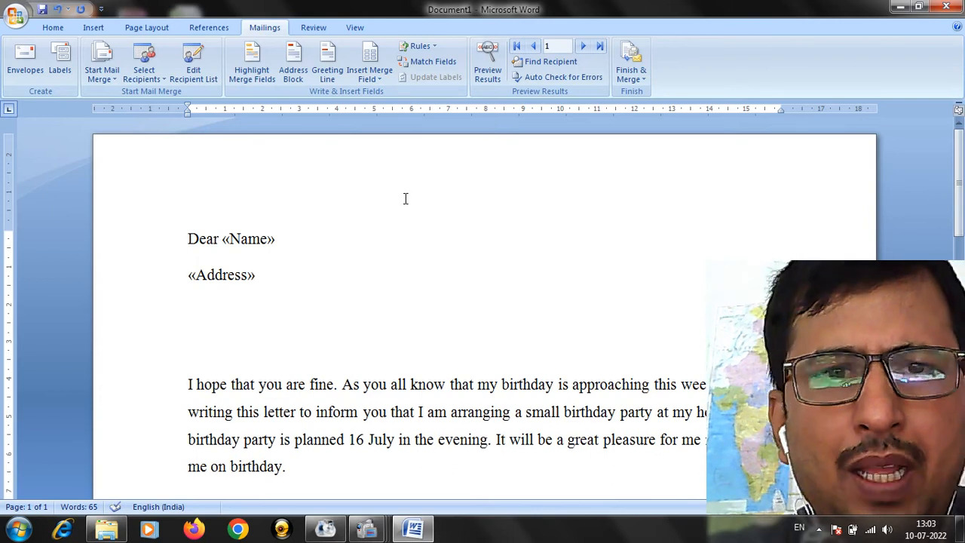
{"action": "left_click", "coordinate": [381, 85]}
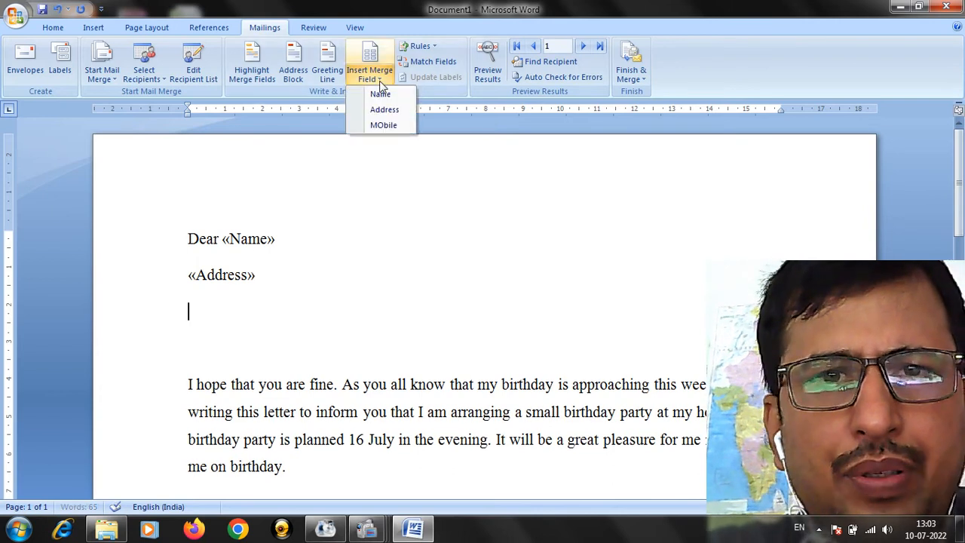
{"action": "left_click", "coordinate": [387, 127]}
{"action": "left_click", "coordinate": [216, 349]}
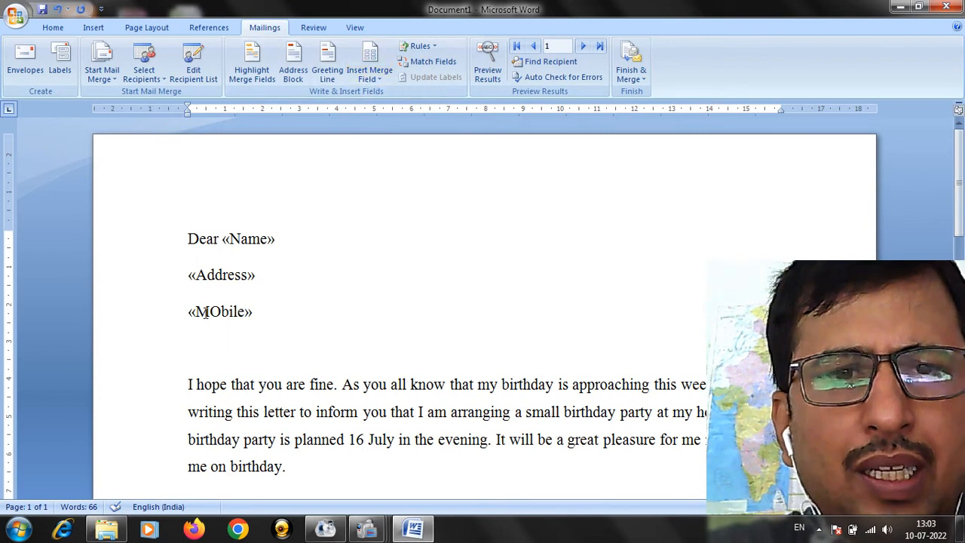
- Finish the merge by generating editable individual letters for all records in a new document
{"action": "scroll", "coordinate": [249, 348], "scroll_direction": "down", "scroll_amount": 3}
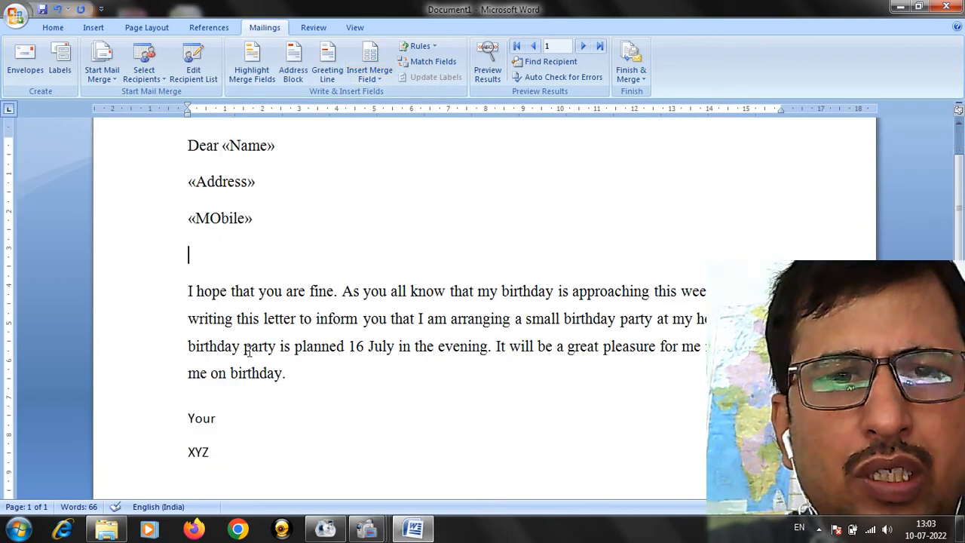
{"action": "scroll", "coordinate": [248, 349], "scroll_direction": "down", "scroll_amount": 2}
{"action": "scroll", "coordinate": [249, 347], "scroll_direction": "up", "scroll_amount": 5}
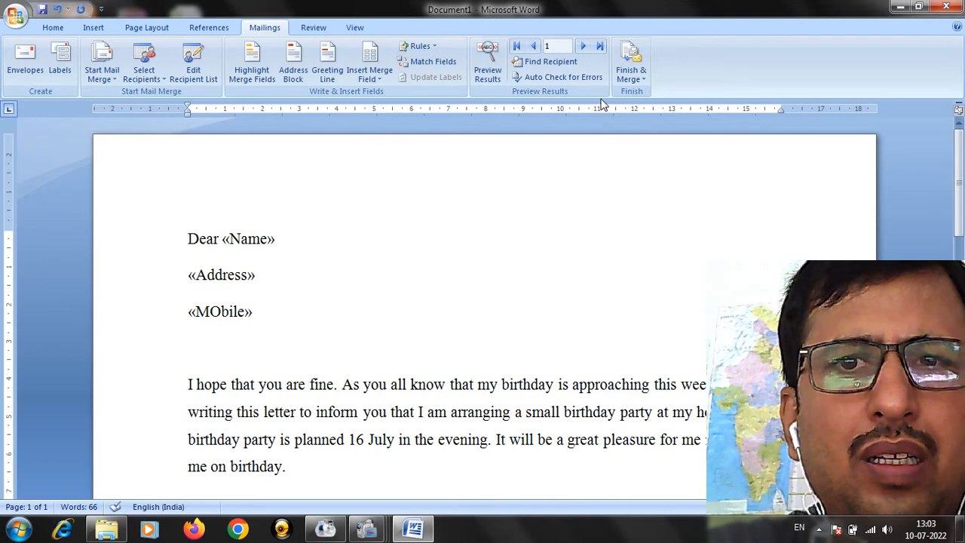
{"action": "left_click", "coordinate": [632, 79]}
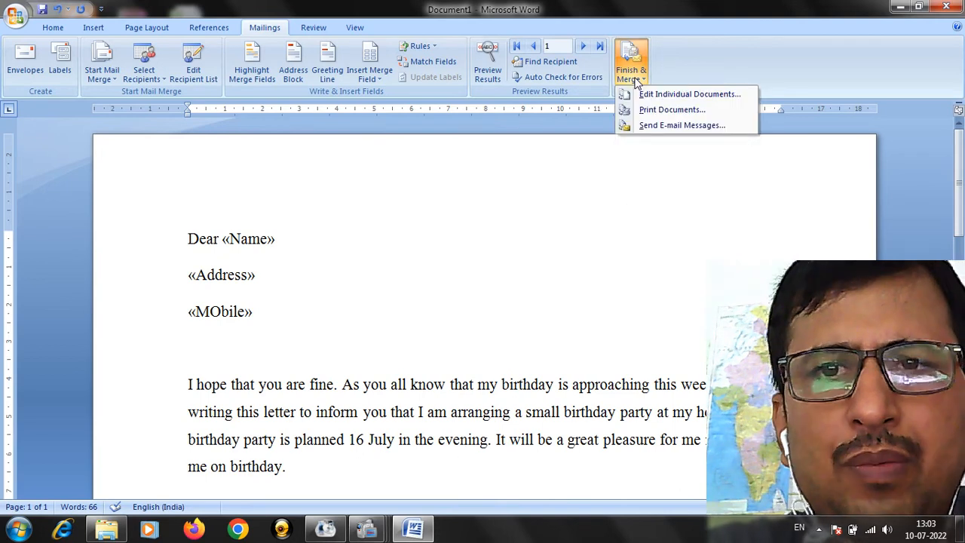
{"action": "left_click", "coordinate": [682, 95]}
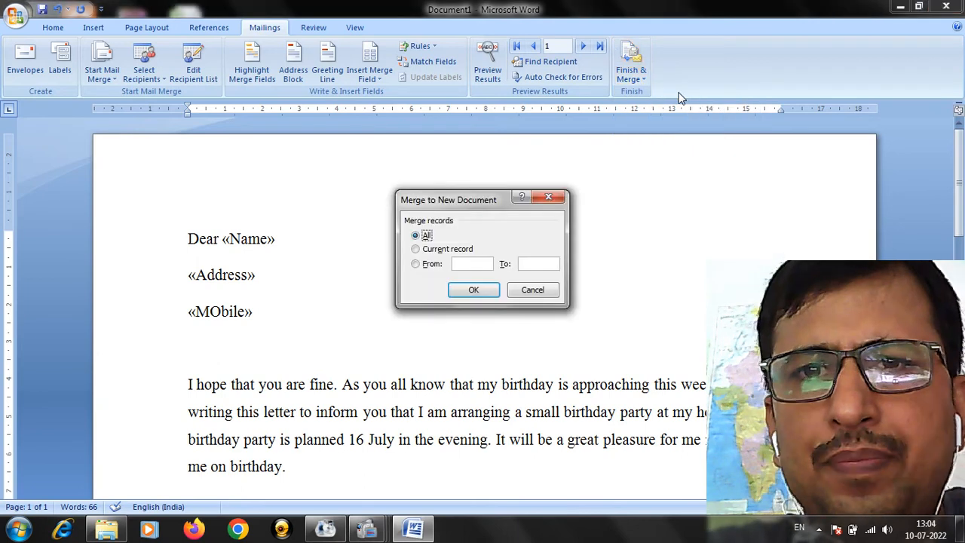
{"action": "left_click", "coordinate": [475, 291]}
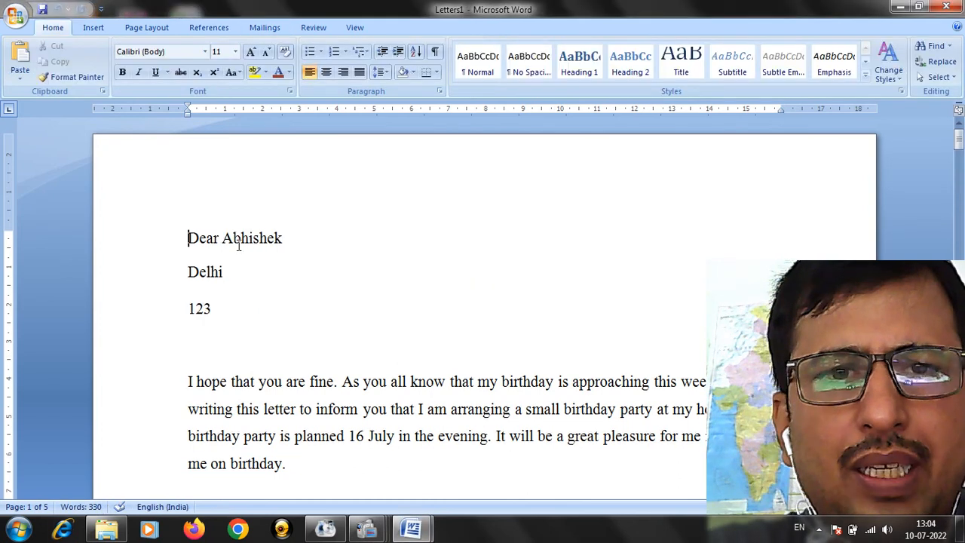
- Look through the merged letters to check the name, address and mobile number filled in for each recipient
{"action": "scroll", "coordinate": [336, 279], "scroll_direction": "down", "scroll_amount": 5}
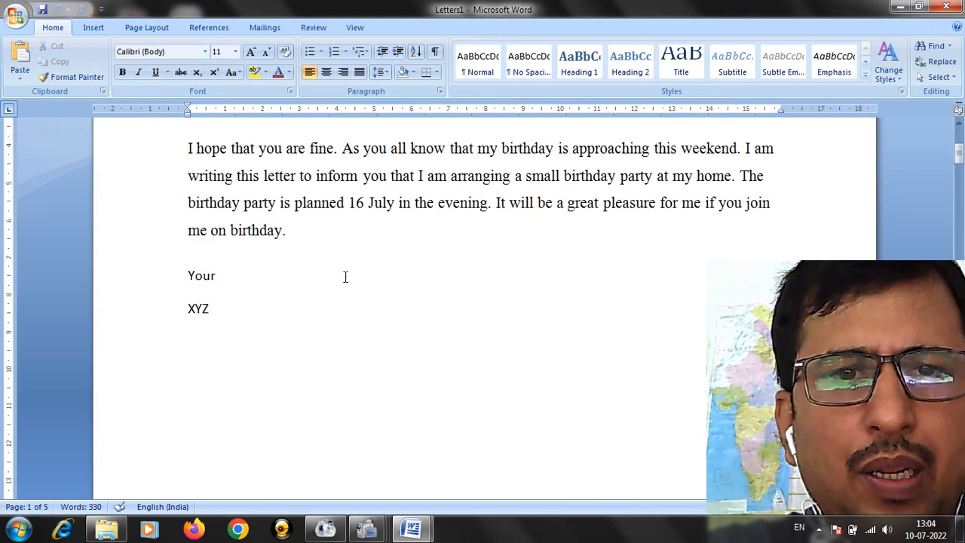
{"action": "scroll", "coordinate": [345, 277], "scroll_direction": "down", "scroll_amount": 10}
{"action": "scroll", "coordinate": [345, 277], "scroll_direction": "down", "scroll_amount": 10}
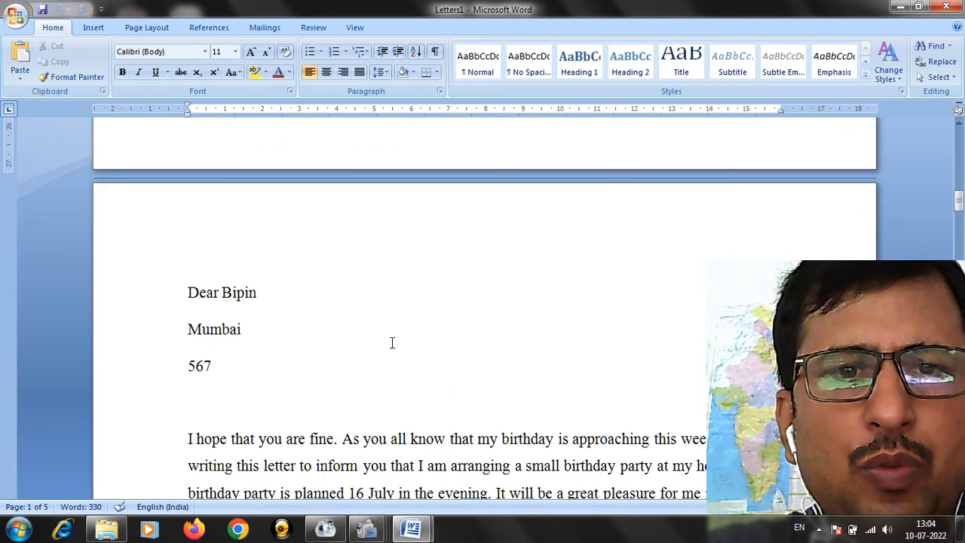
{"action": "scroll", "coordinate": [392, 340], "scroll_direction": "down", "scroll_amount": 4}
{"action": "scroll", "coordinate": [458, 283], "scroll_direction": "down", "scroll_amount": 20}
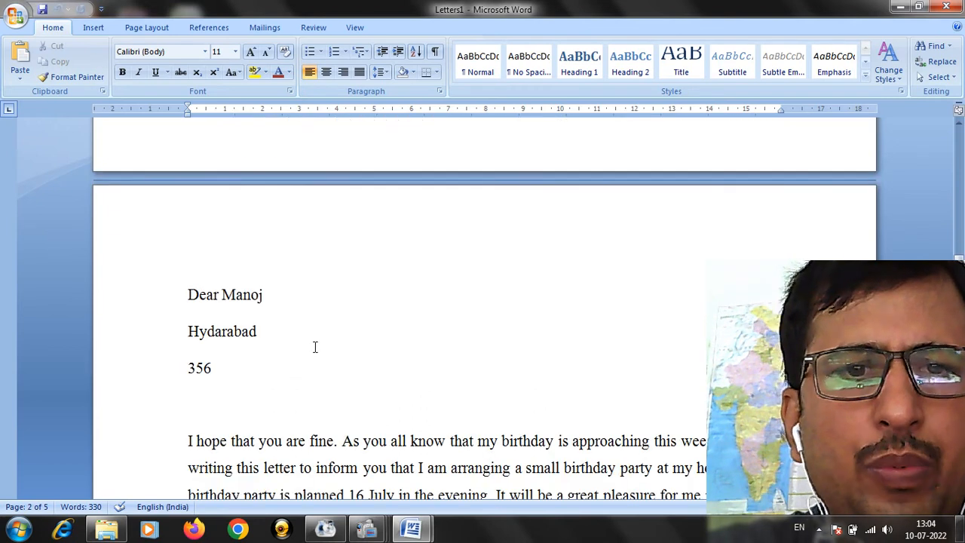
{"action": "scroll", "coordinate": [314, 345], "scroll_direction": "down", "scroll_amount": 15}
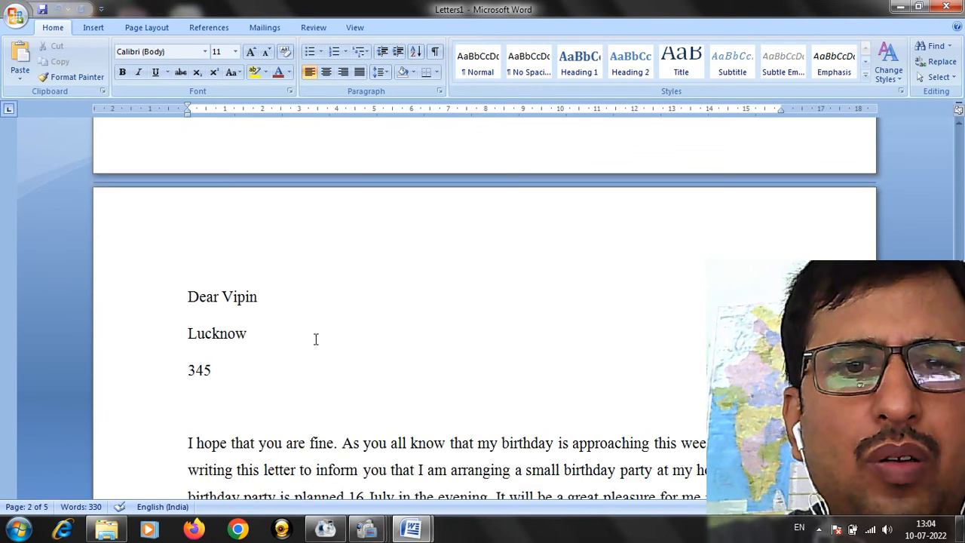
{"action": "scroll", "coordinate": [346, 307], "scroll_direction": "down", "scroll_amount": 2}
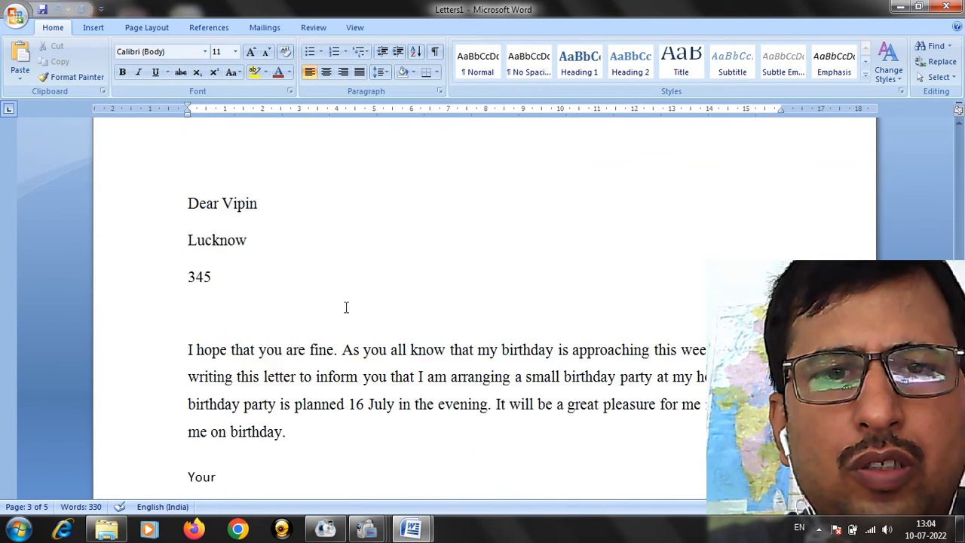
{"action": "scroll", "coordinate": [381, 279], "scroll_direction": "down", "scroll_amount": 10}
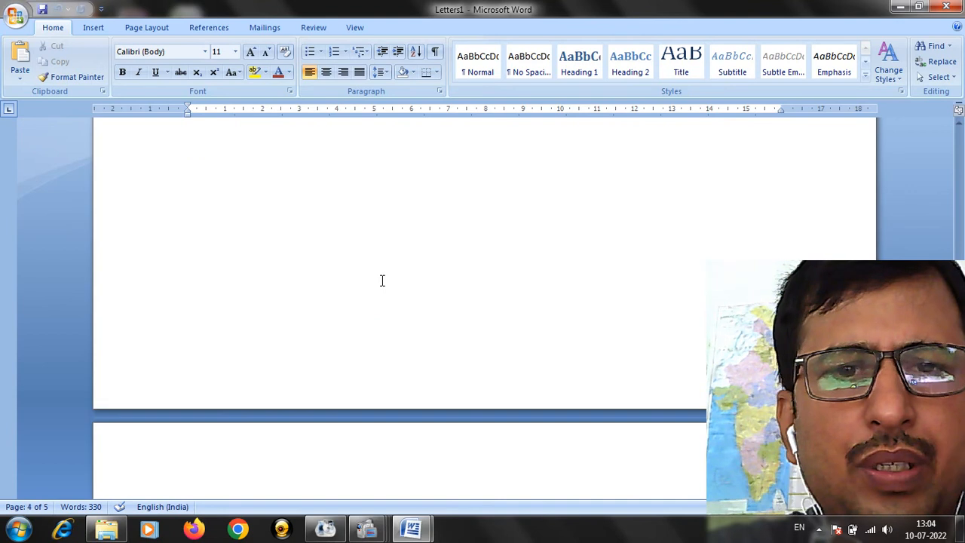
{"action": "scroll", "coordinate": [382, 280], "scroll_direction": "down", "scroll_amount": 7}
{"action": "scroll", "coordinate": [361, 234], "scroll_direction": "down", "scroll_amount": 4}
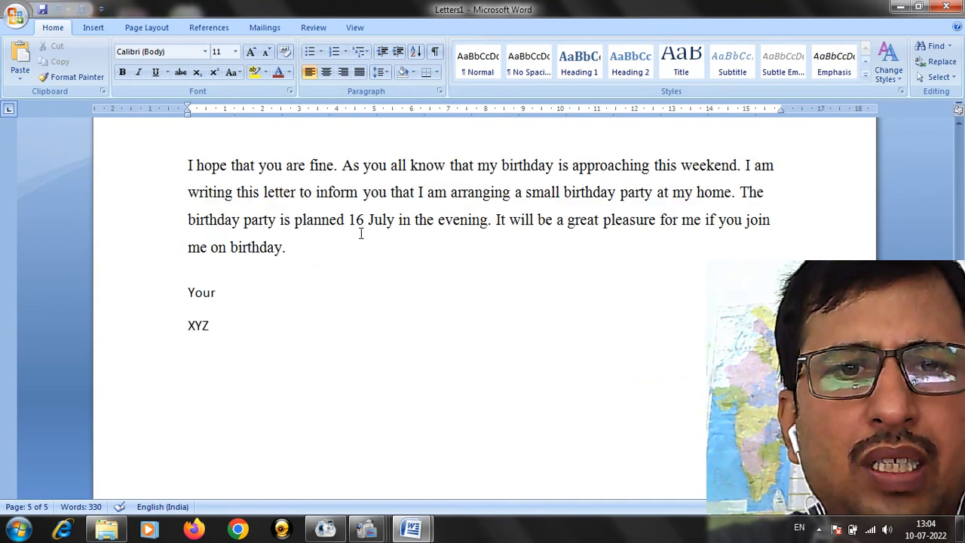
{"action": "scroll", "coordinate": [361, 234], "scroll_direction": "down", "scroll_amount": 6}
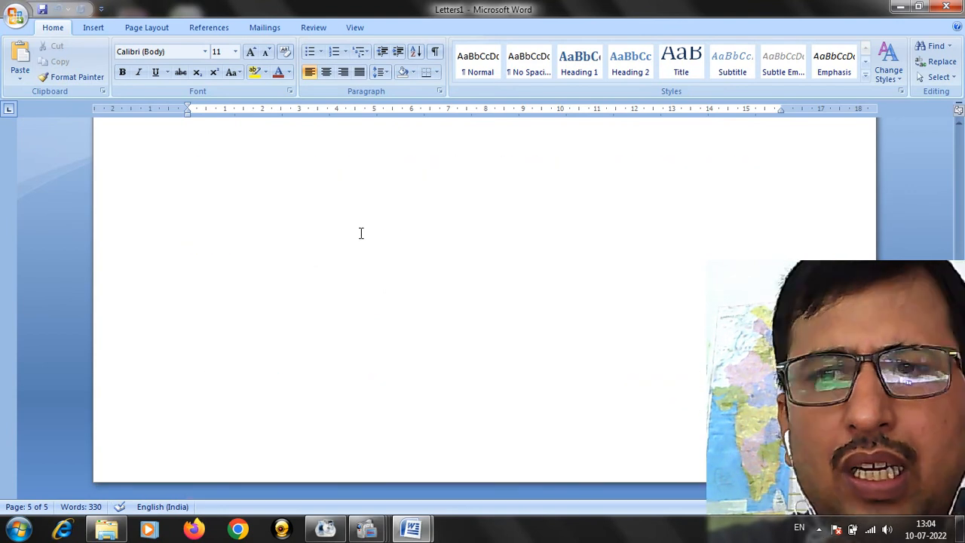
{"action": "scroll", "coordinate": [361, 234], "scroll_direction": "up", "scroll_amount": 10}
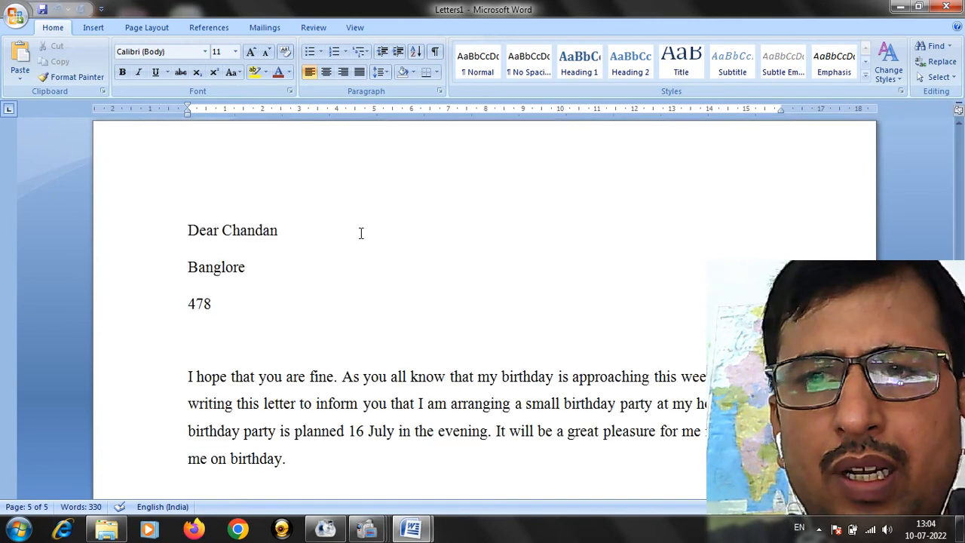
{"action": "scroll", "coordinate": [360, 233], "scroll_direction": "up", "scroll_amount": 15}
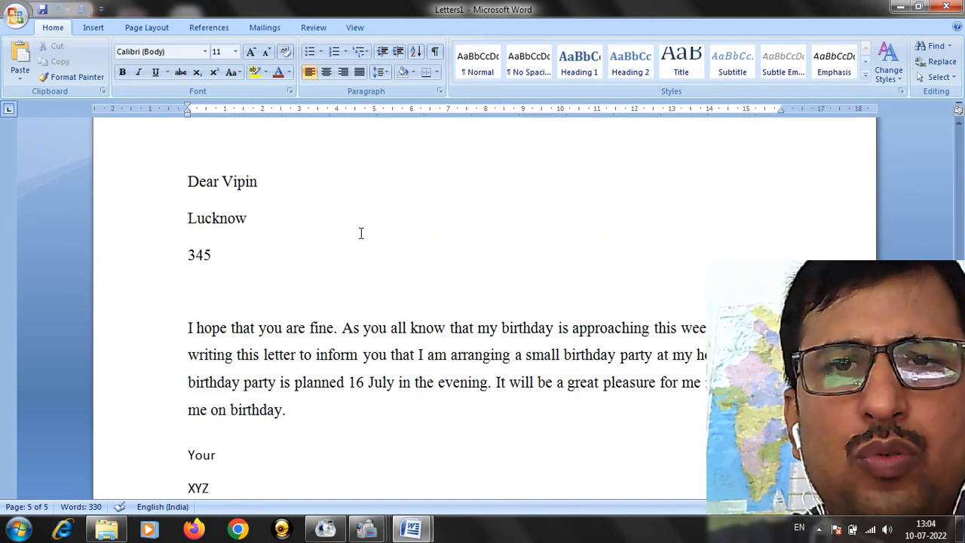
{"action": "scroll", "coordinate": [361, 234], "scroll_direction": "up", "scroll_amount": 15}
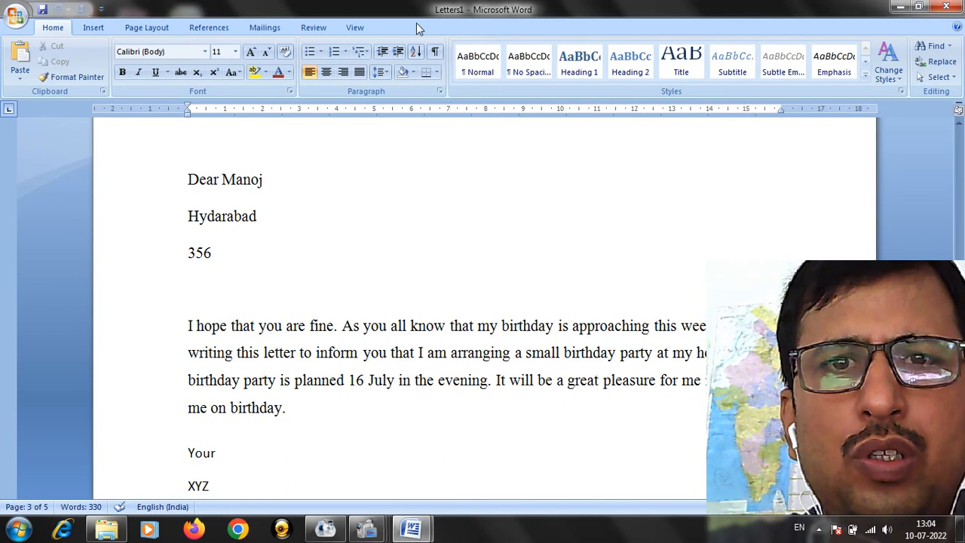
{"action": "scroll", "coordinate": [412, 319], "scroll_direction": "down", "scroll_amount": 10}
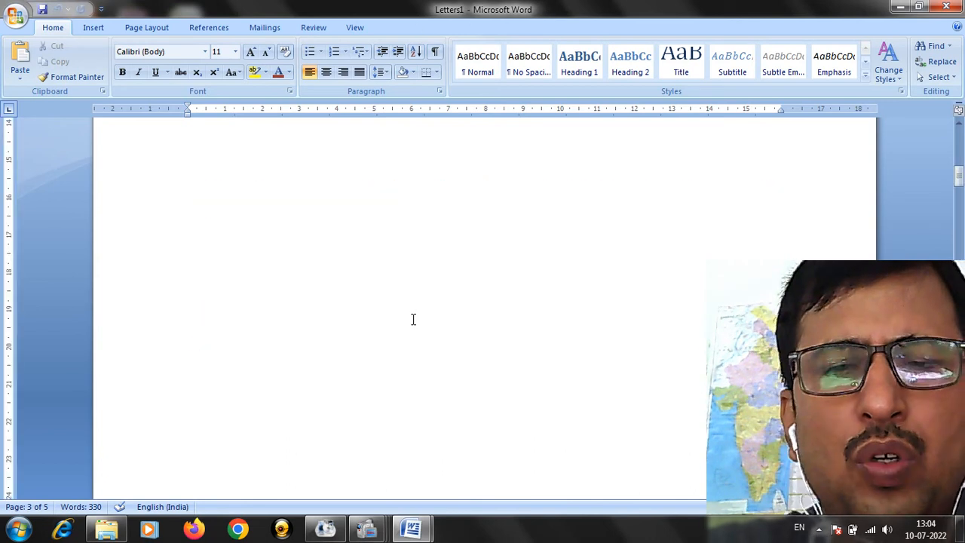
{"action": "scroll", "coordinate": [412, 319], "scroll_direction": "up", "scroll_amount": 10}
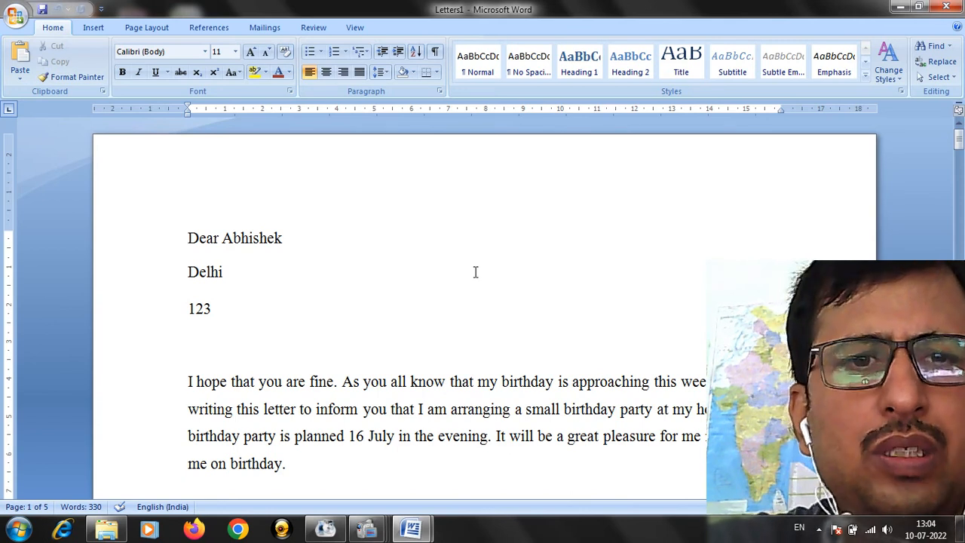
{"action": "scroll", "coordinate": [475, 272], "scroll_direction": "down", "scroll_amount": 1}
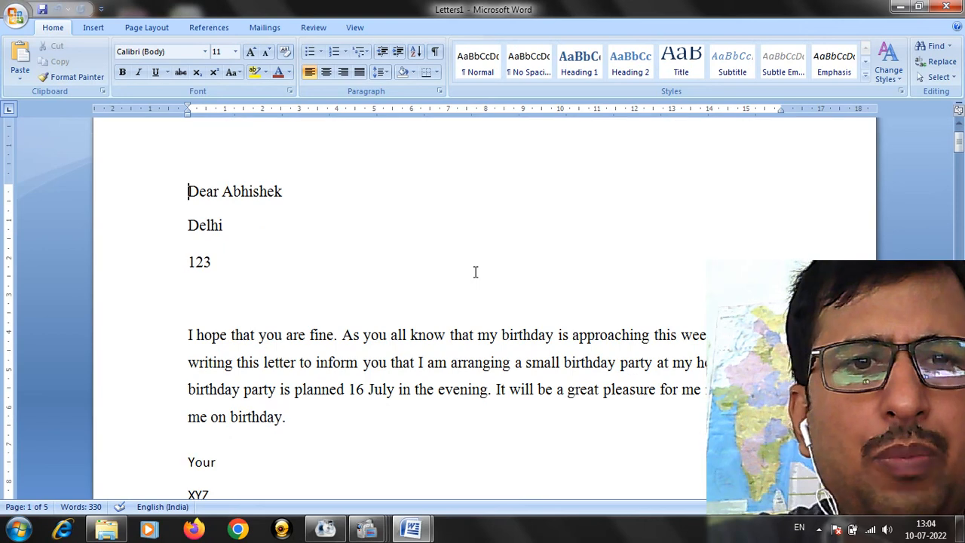
{"action": "scroll", "coordinate": [475, 273], "scroll_direction": "up", "scroll_amount": 1}
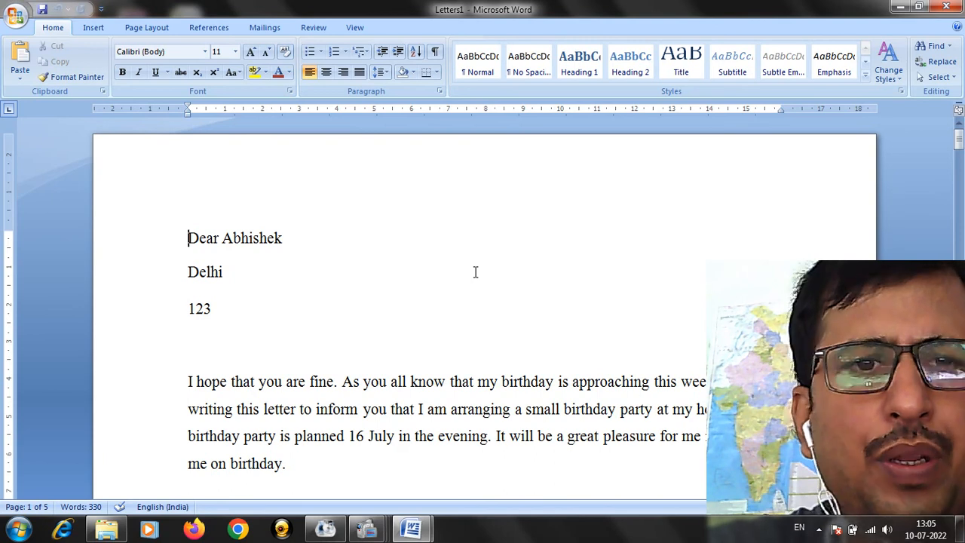
{"action": "scroll", "coordinate": [475, 273], "scroll_direction": "down", "scroll_amount": 5}
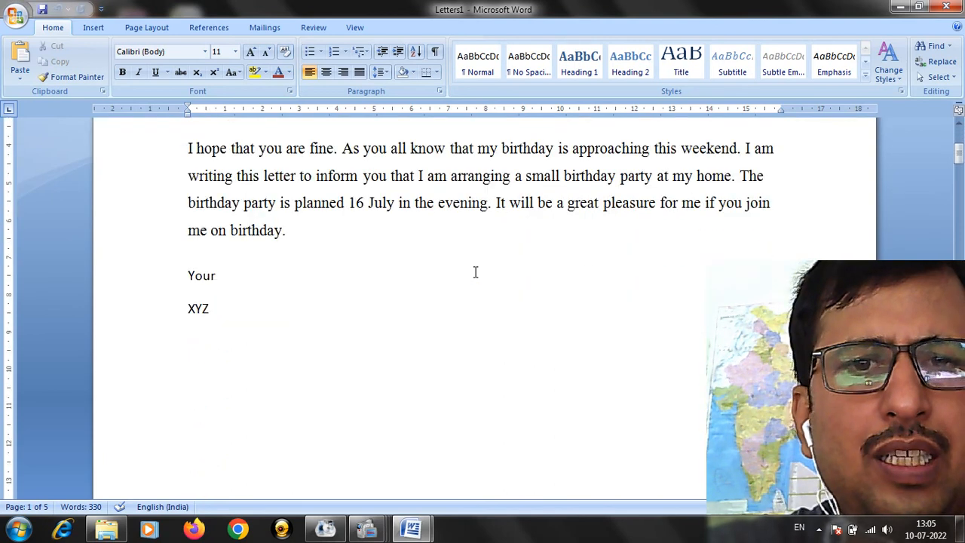
{"action": "scroll", "coordinate": [475, 272], "scroll_direction": "up", "scroll_amount": 4}
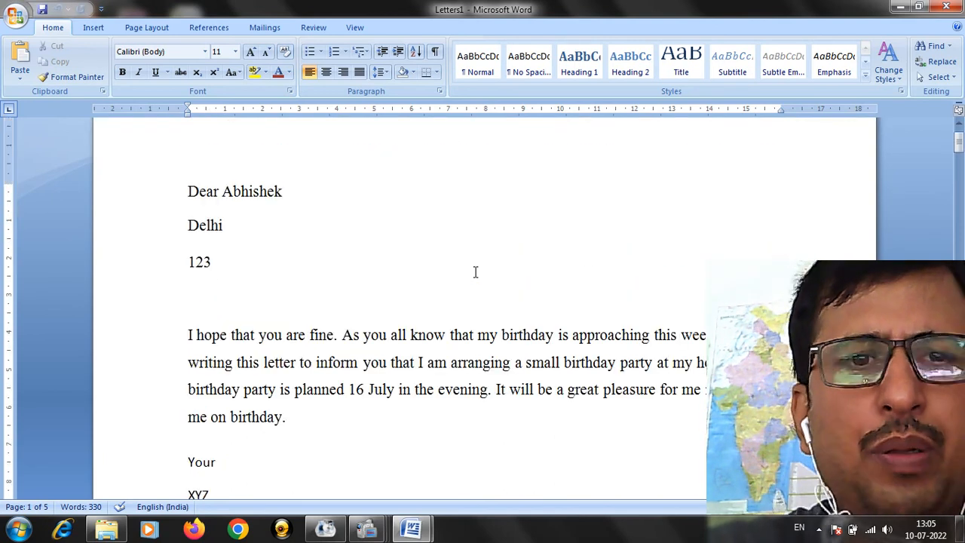